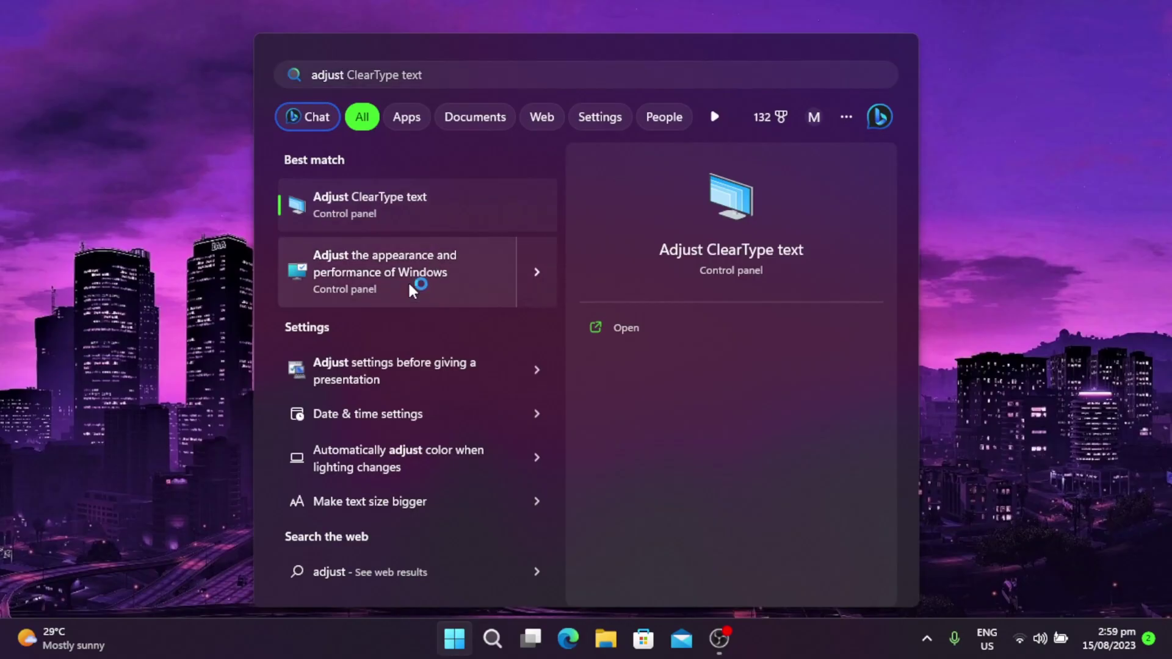
Set Windows performance options to best performance, keep only thumbnails instead of icons and smooth screen font edges enabled, and apply the changes
{"action": "left_click", "coordinate": [408, 281]}
{"action": "left_click_drag", "start_coordinate": [333, 154], "coordinate": [324, 74]}
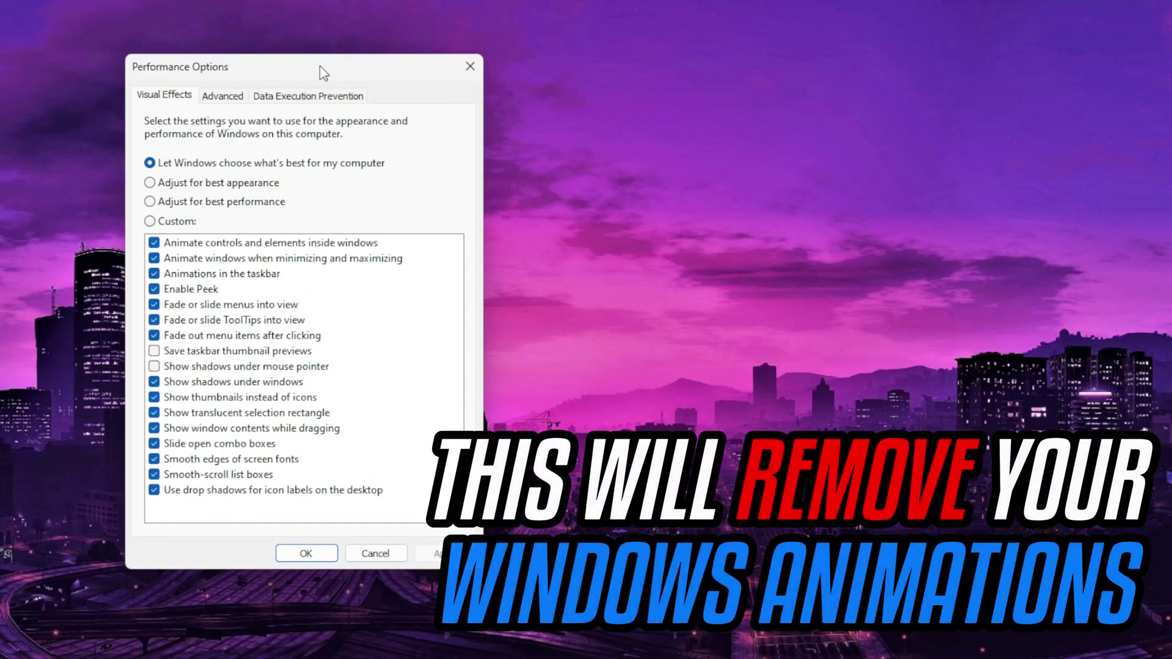
{"action": "left_click", "coordinate": [153, 202]}
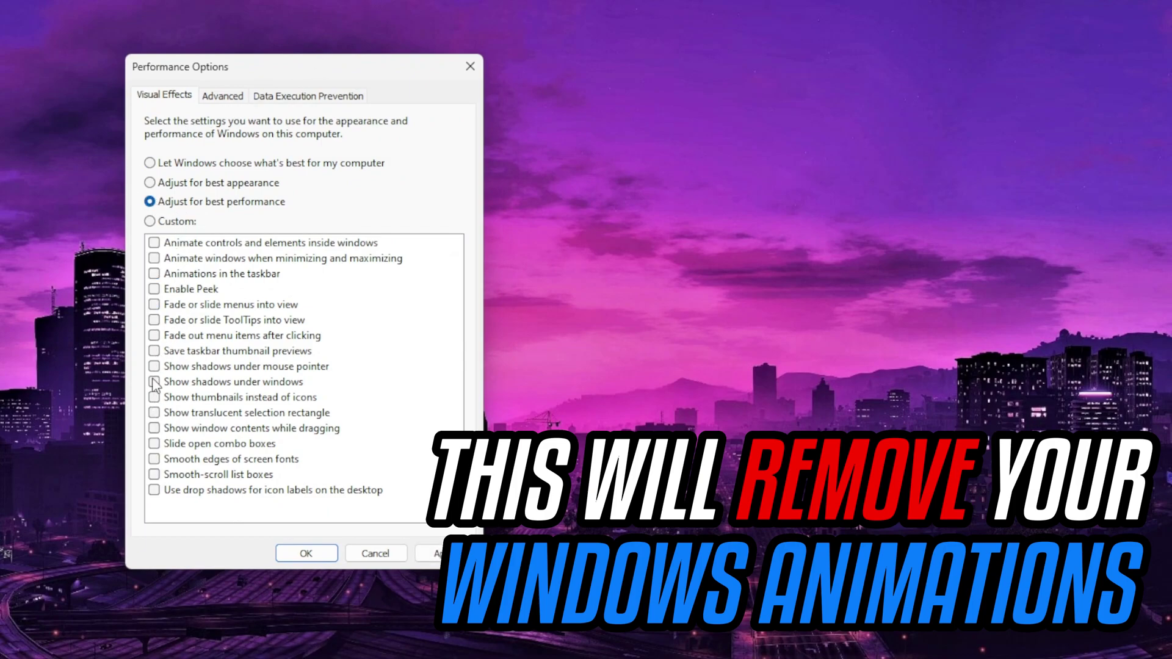
{"action": "left_click", "coordinate": [154, 397]}
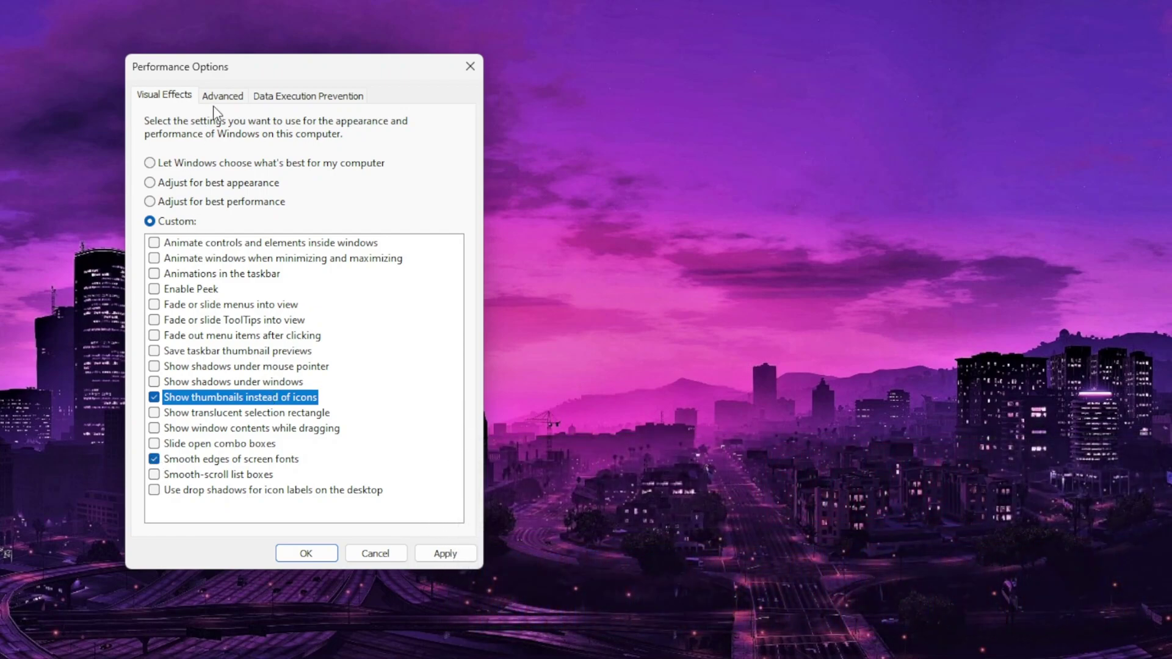
{"action": "left_click", "coordinate": [222, 97]}
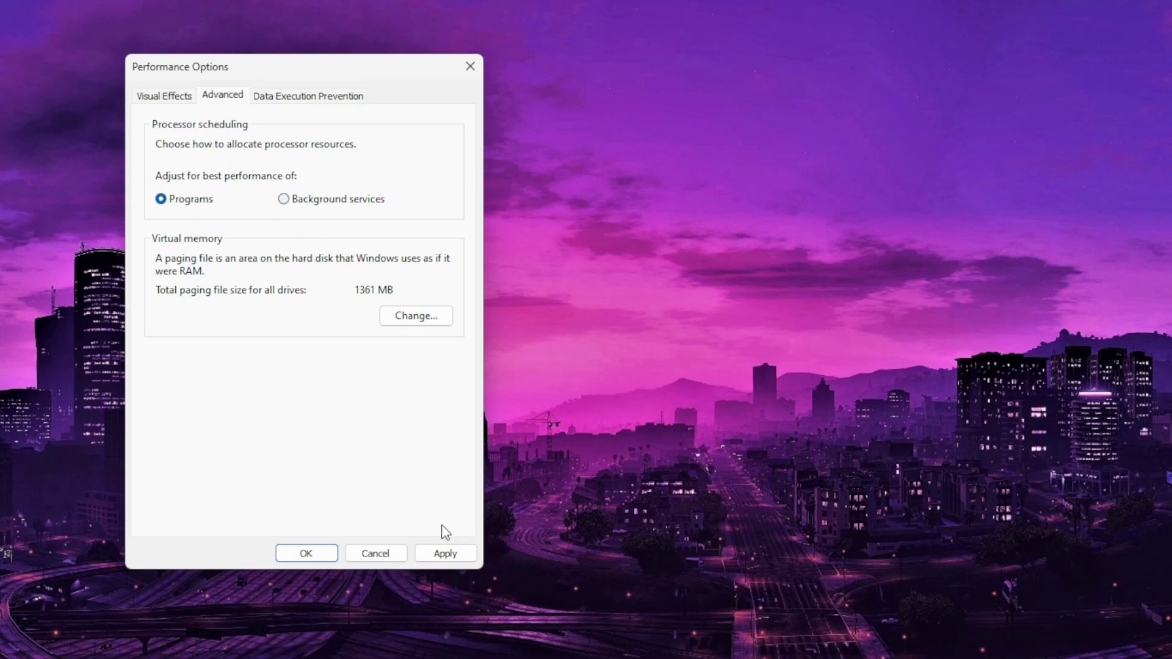
{"action": "left_click", "coordinate": [445, 553]}
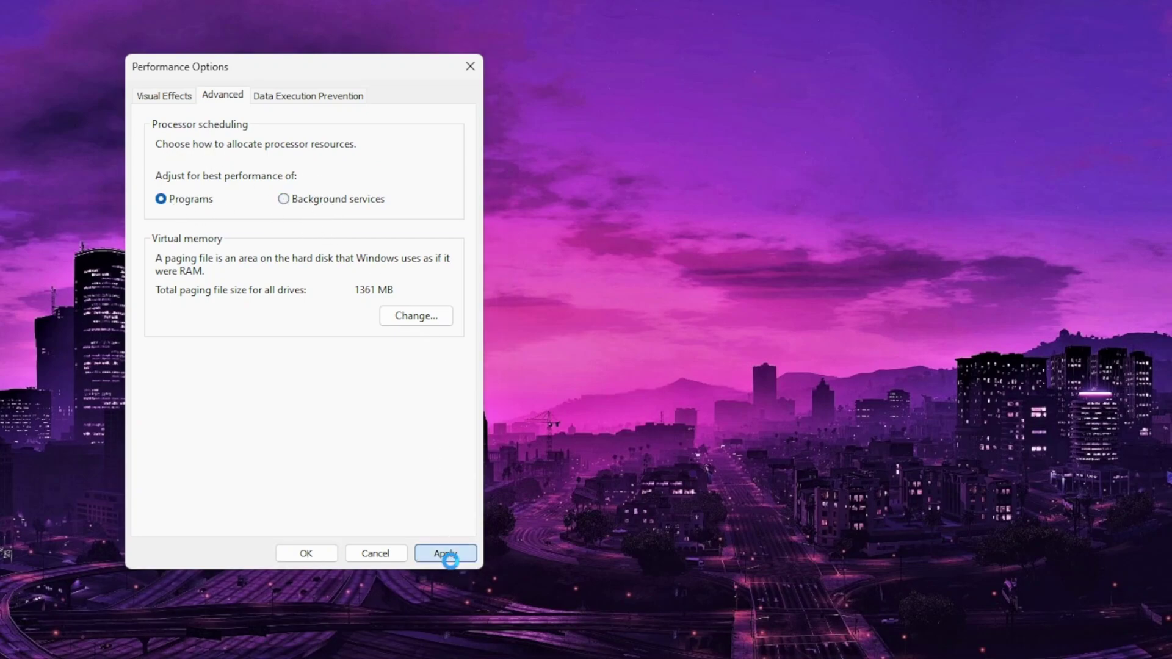
{"action": "left_click", "coordinate": [306, 554]}
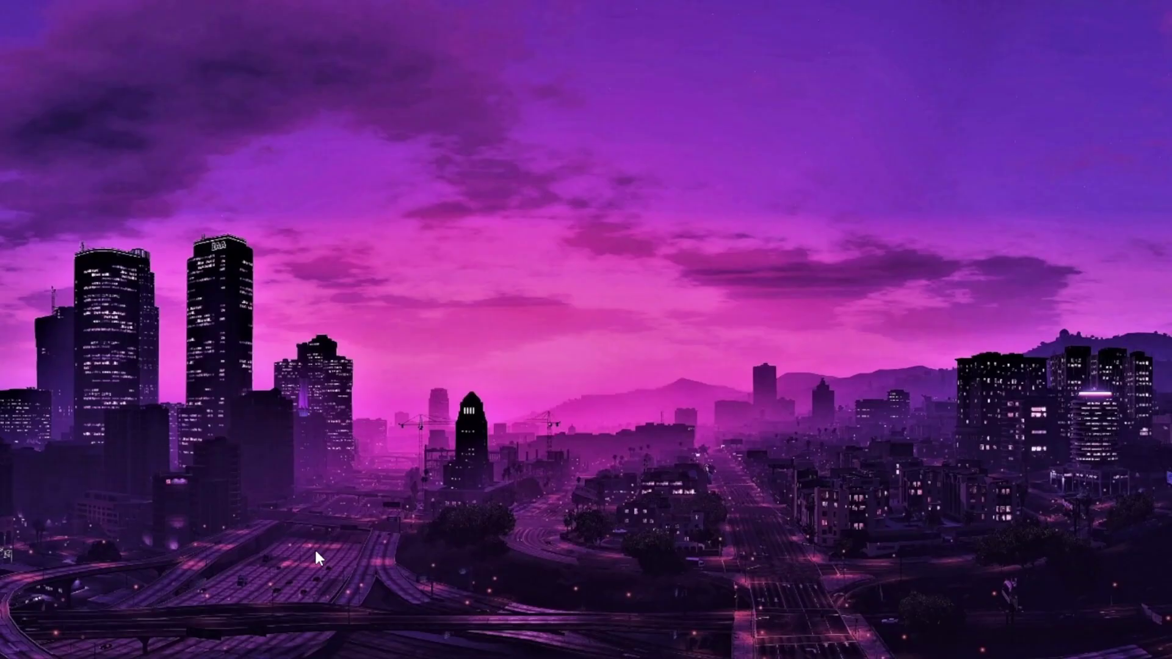
Open the restore point settings and confirm that system protection is turned on for Local Disk (C:)
{"action": "key", "text": "super"}
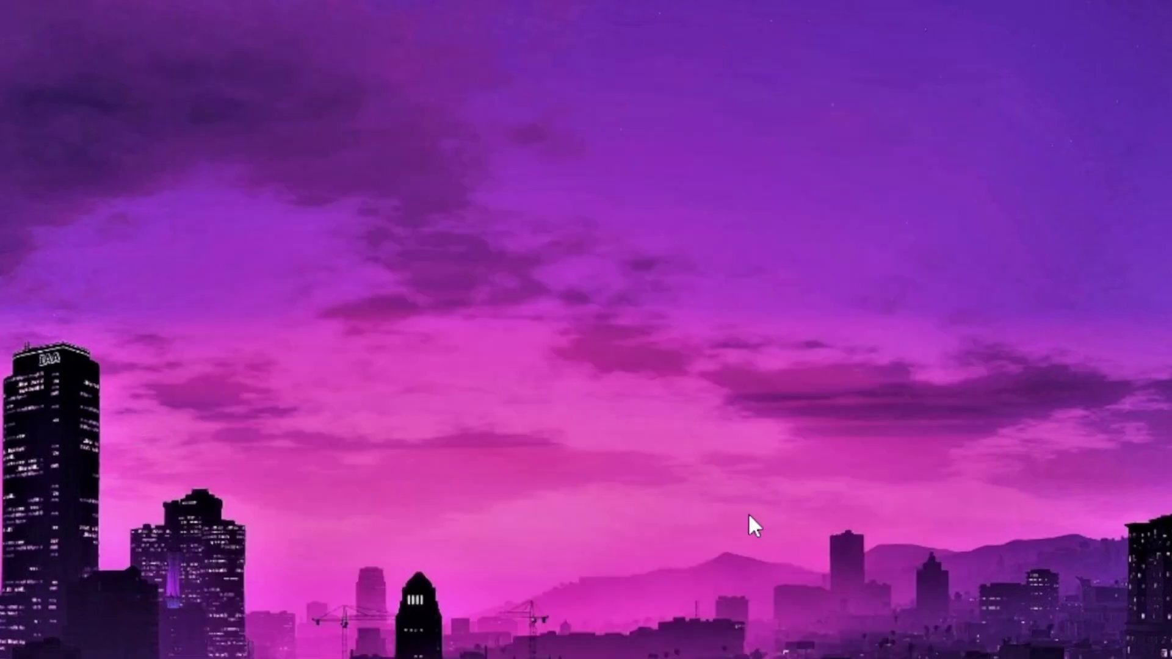
{"action": "type", "text": "crea"}
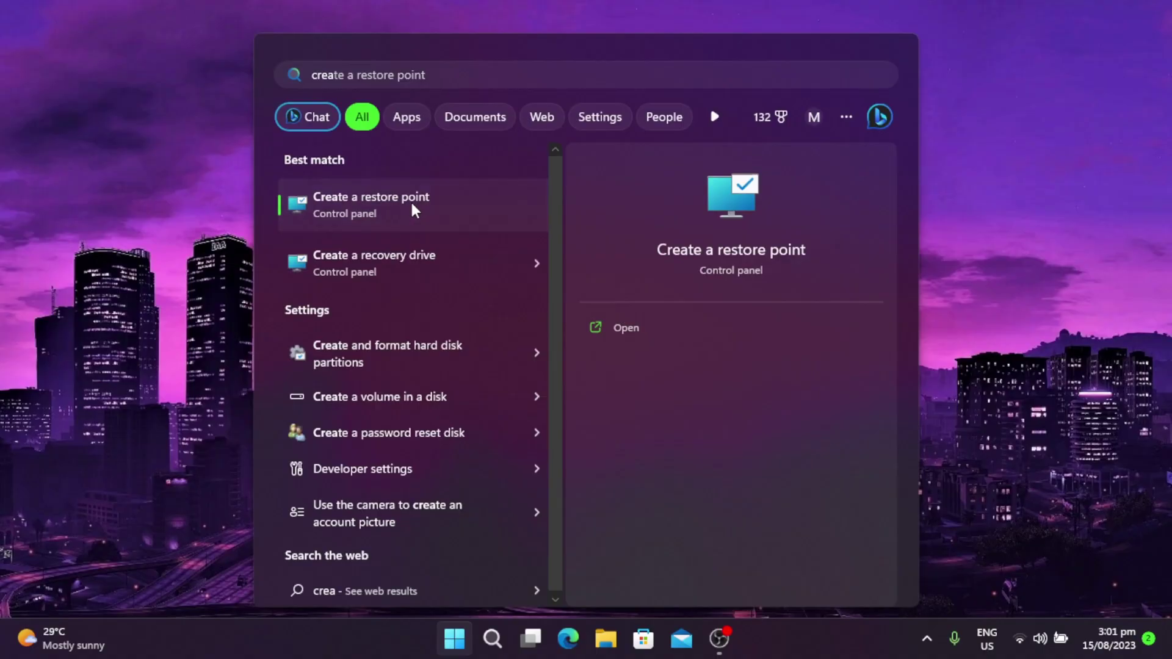
{"action": "left_click", "coordinate": [412, 208]}
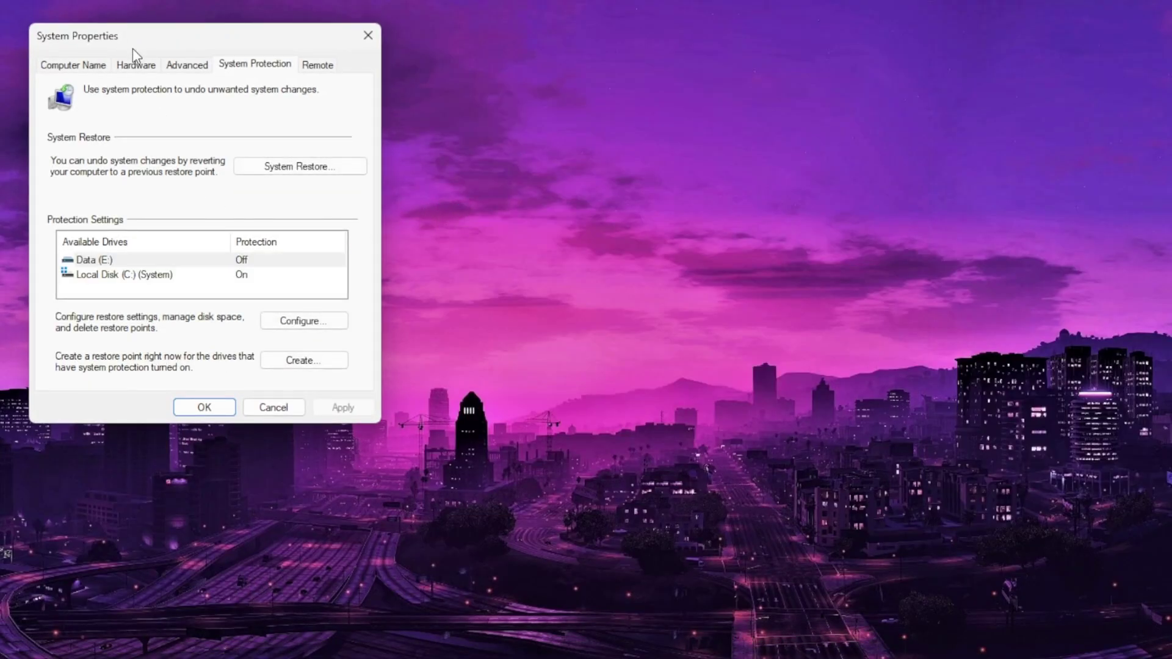
{"action": "left_click_drag", "start_coordinate": [140, 29], "coordinate": [173, 64]}
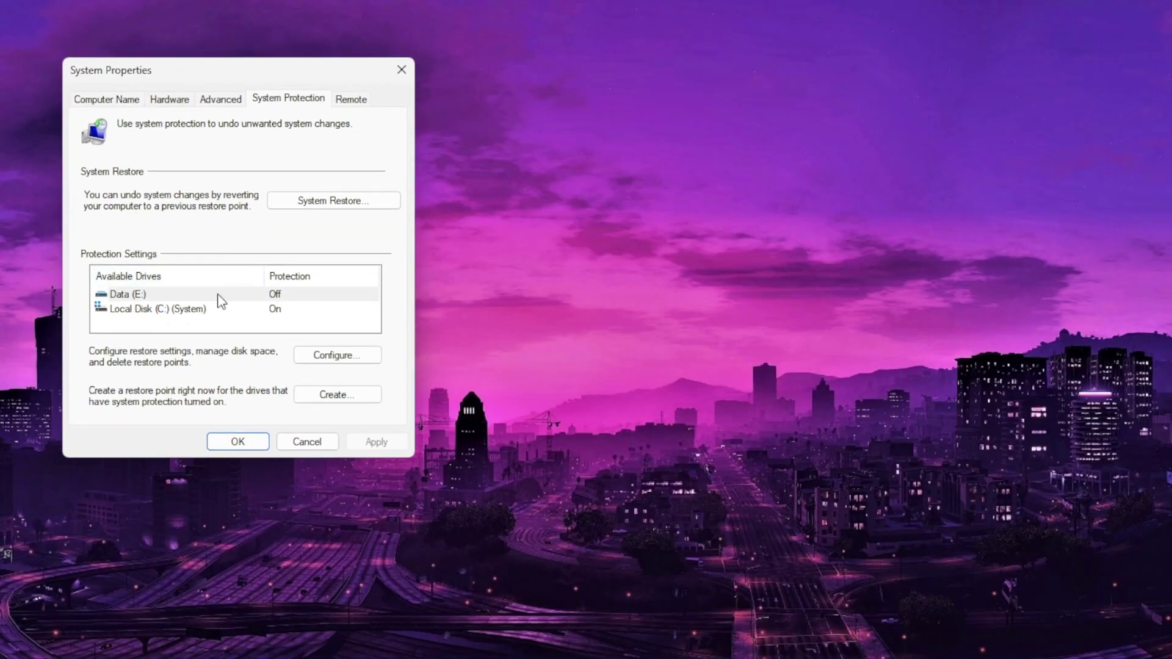
{"action": "left_click", "coordinate": [220, 311]}
{"action": "left_click", "coordinate": [317, 359]}
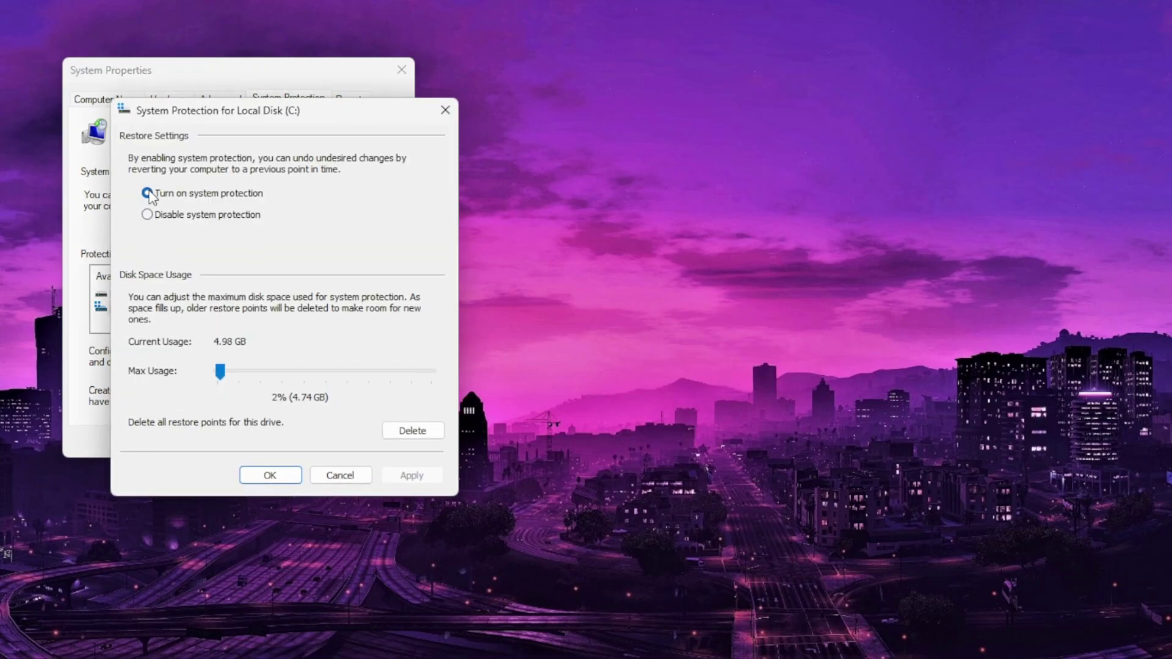
{"action": "left_click", "coordinate": [272, 475]}
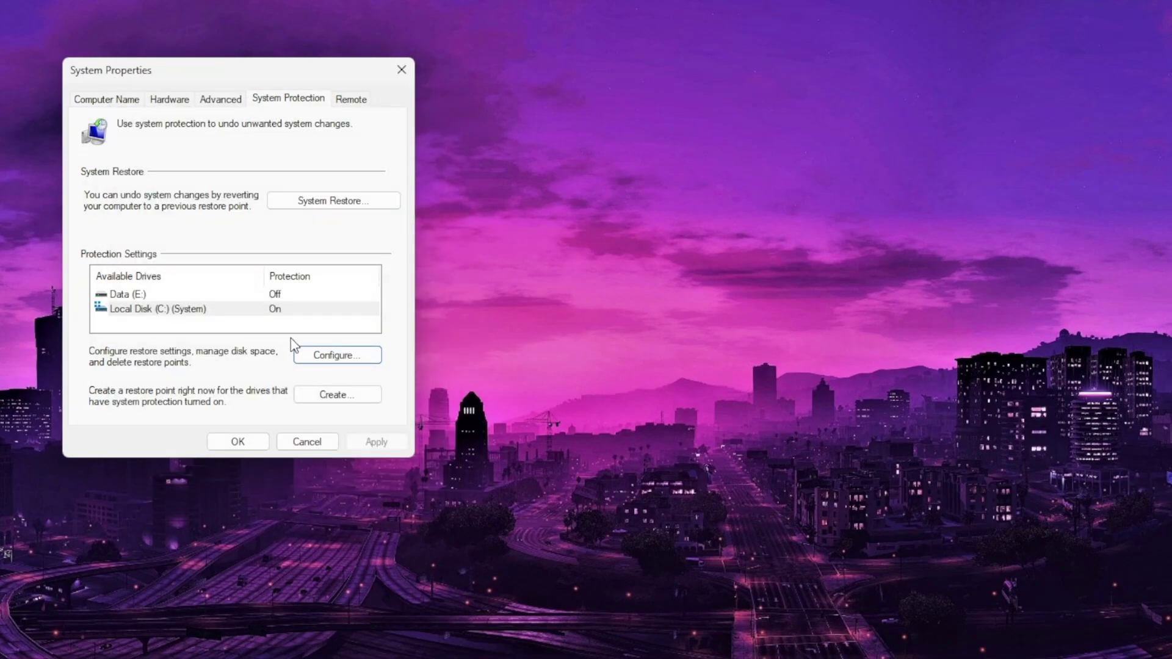
Create a restore point described as "restorepoint" and close System Properties
{"action": "left_click", "coordinate": [337, 404]}
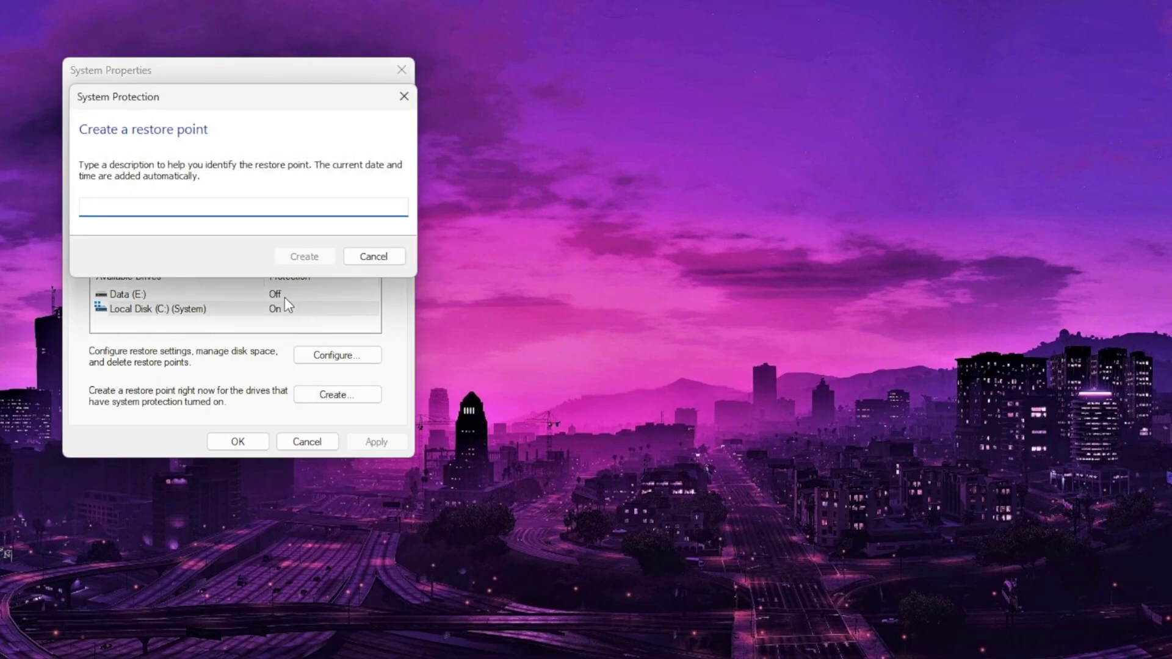
{"action": "type", "text": "restorepoint"}
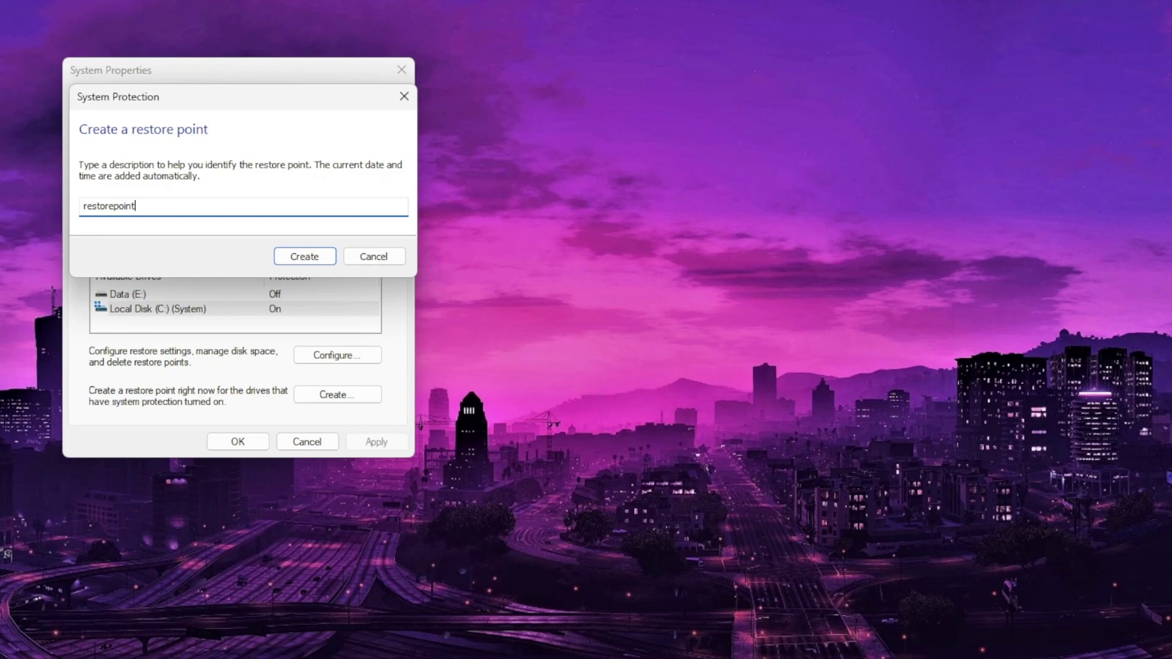
{"action": "key", "text": "Return"}
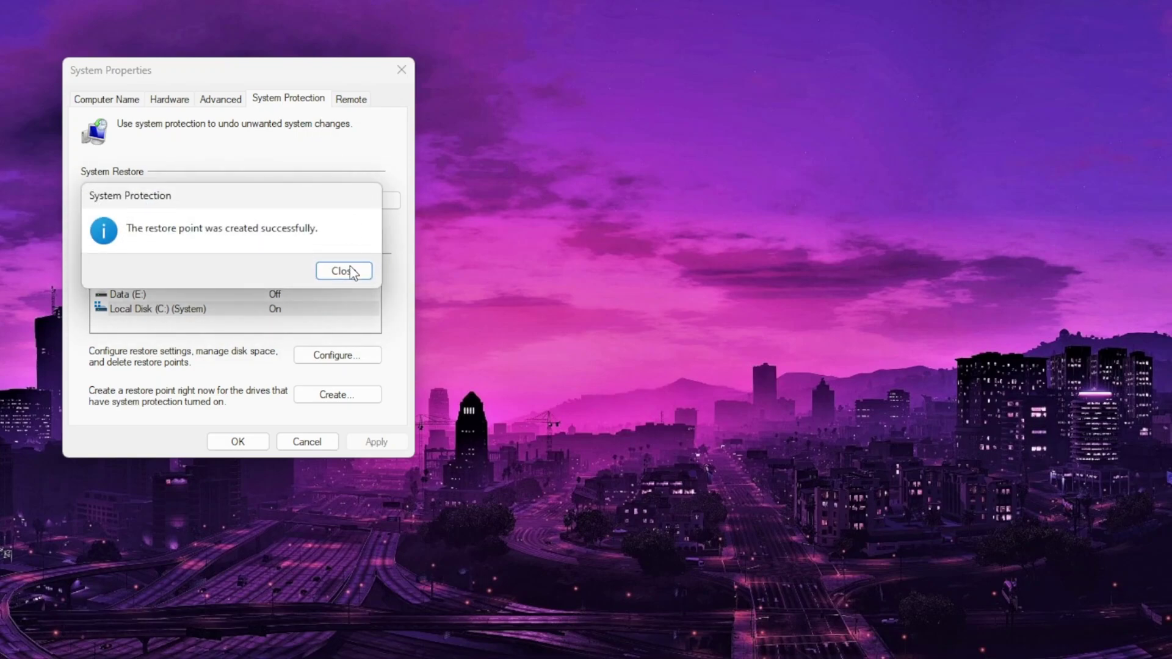
{"action": "left_click", "coordinate": [352, 269]}
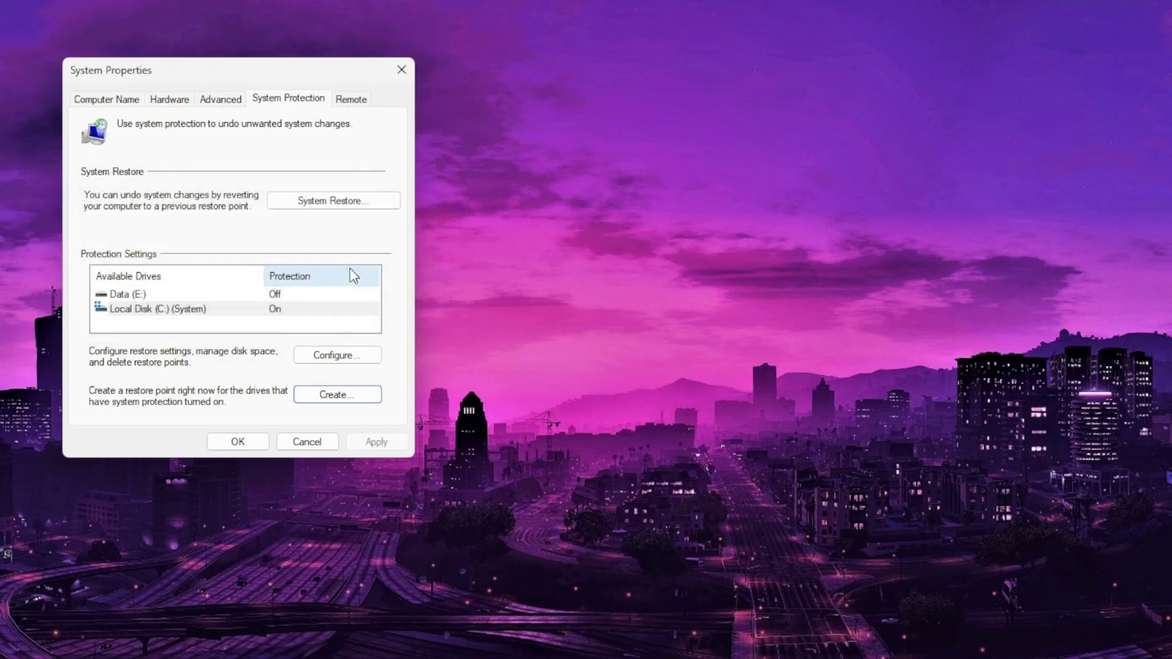
{"action": "left_click", "coordinate": [402, 71]}
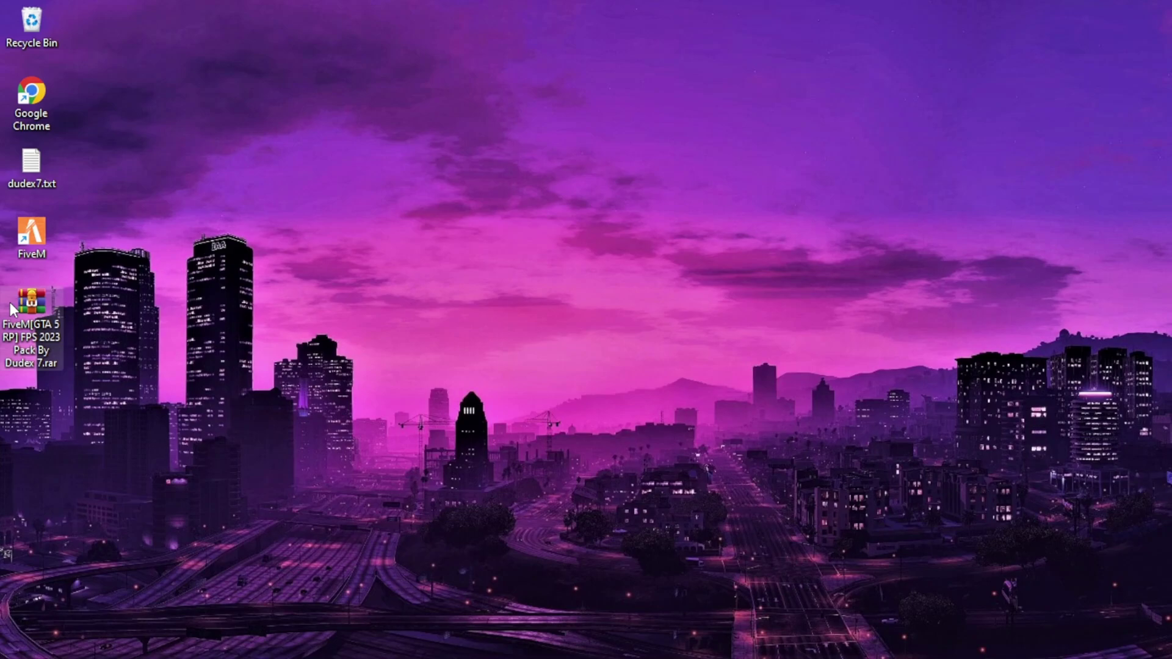
Extract the "FiveM[GTA 5 RP] FPS 2023 Pack By Dudex 7.rar" archive onto the desktop and move the extracted folder away from the other icons
{"action": "right_click", "coordinate": [10, 302]}
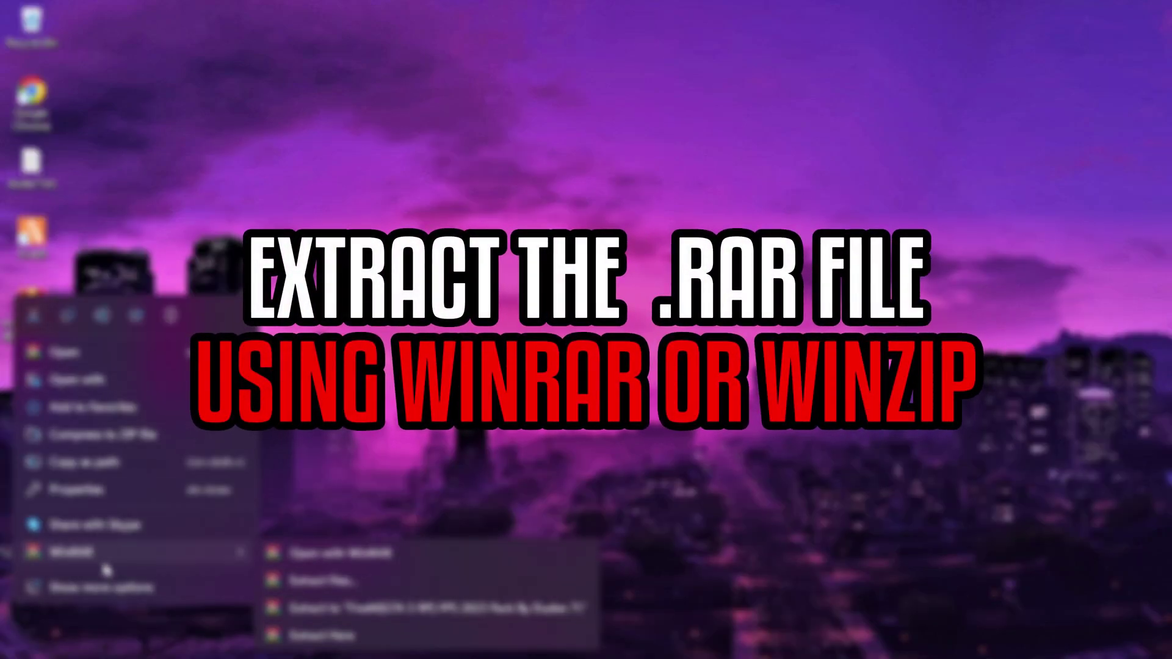
{"action": "left_click", "coordinate": [313, 641]}
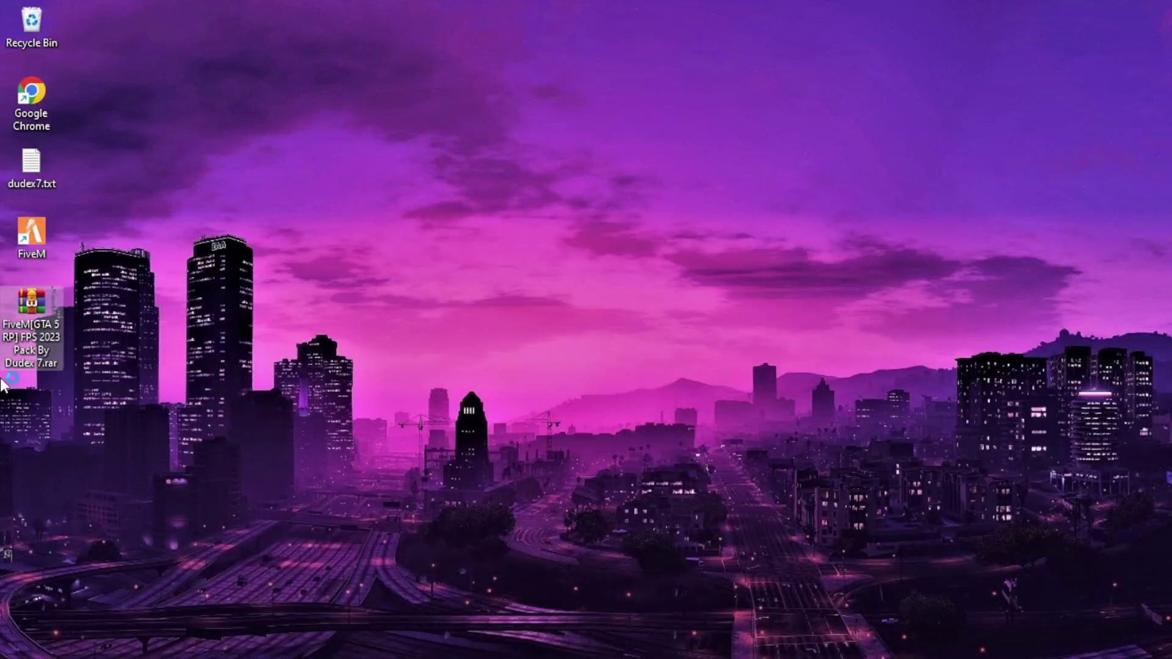
{"action": "left_click_drag", "start_coordinate": [42, 401], "coordinate": [369, 299]}
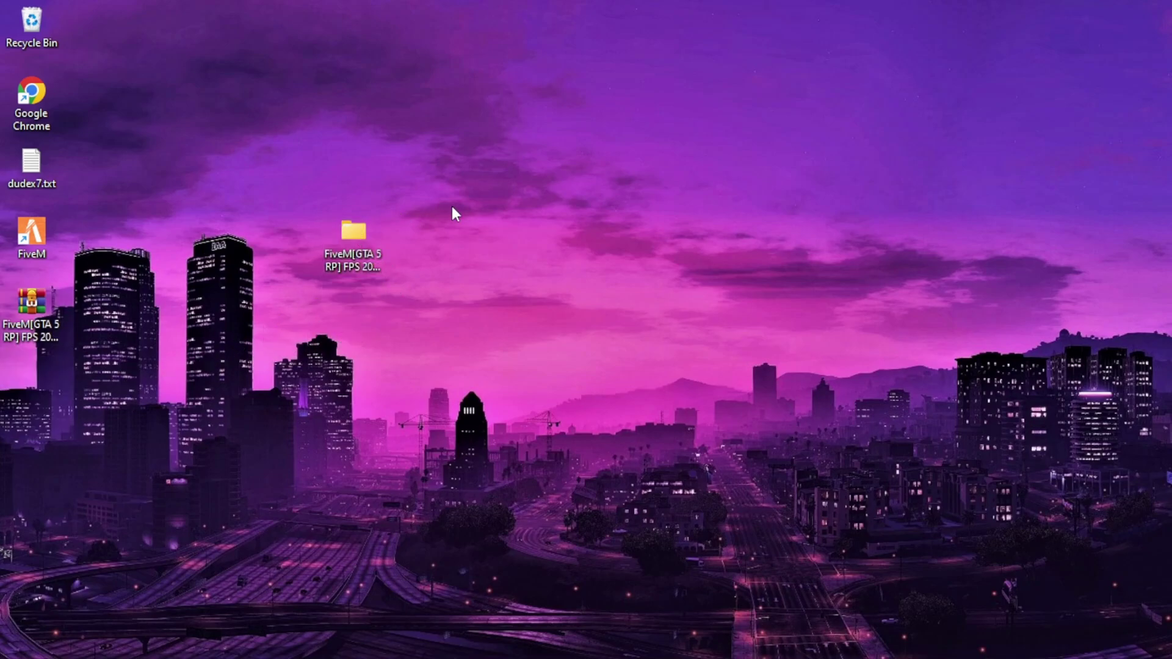
Add "INTEL CPU Priority.reg" from the pack's 1. PC Optimization > CPU Optimization > INTEL folder to the registry
{"action": "double_click", "coordinate": [373, 248]}
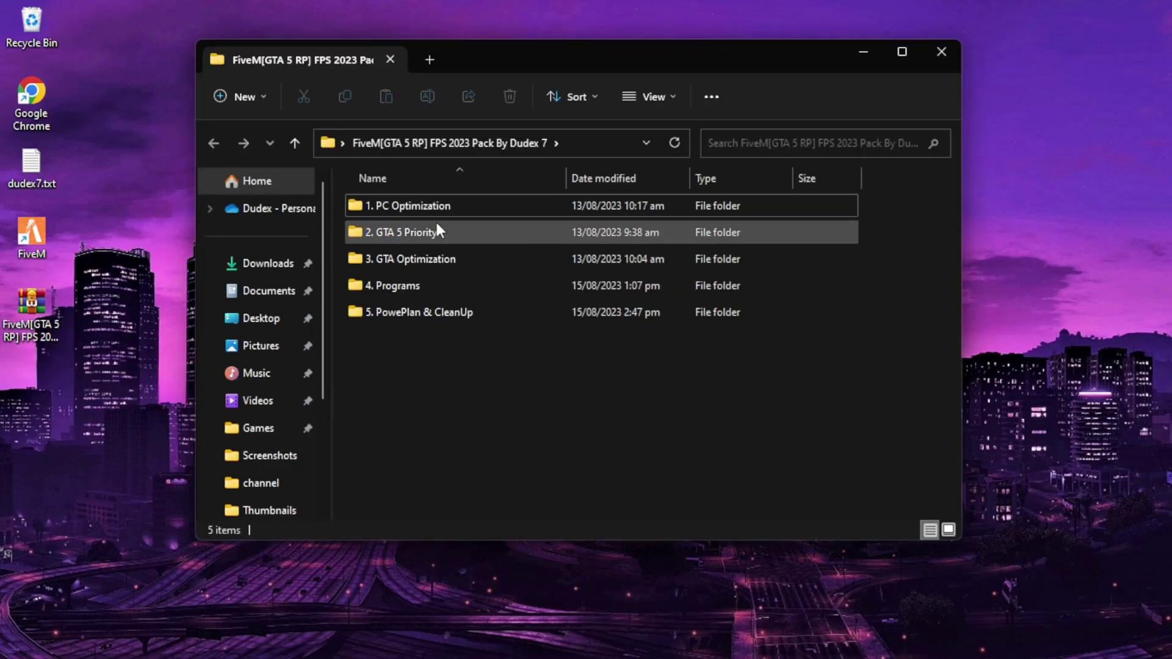
{"action": "left_click", "coordinate": [451, 208]}
{"action": "double_click", "coordinate": [450, 205]}
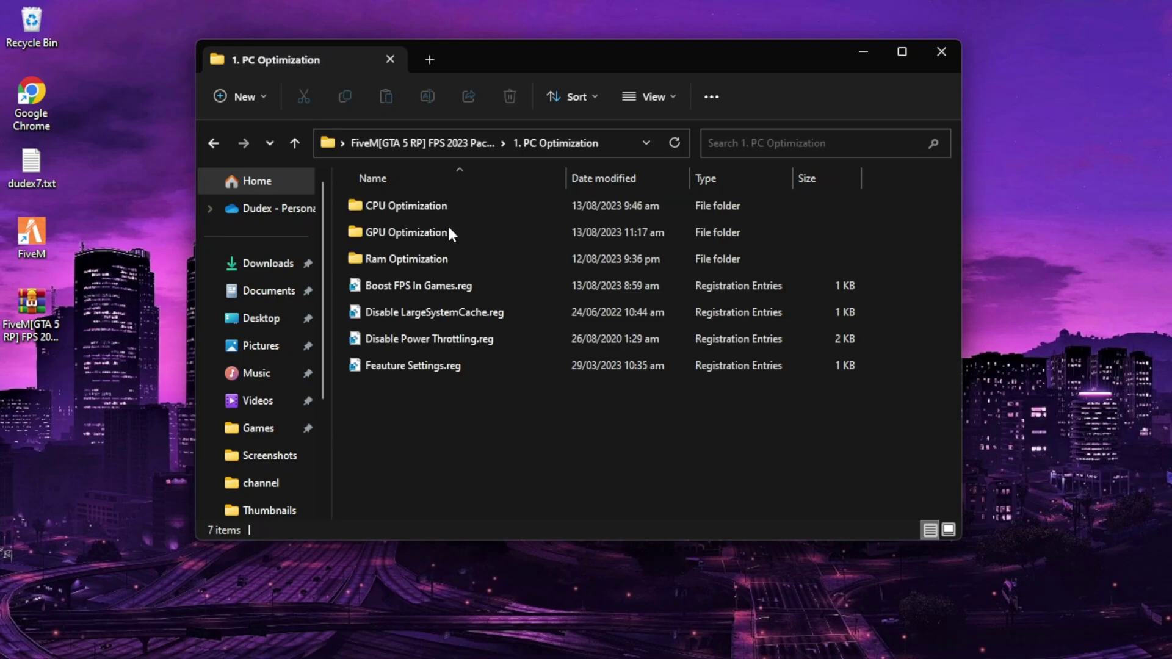
{"action": "double_click", "coordinate": [389, 205]}
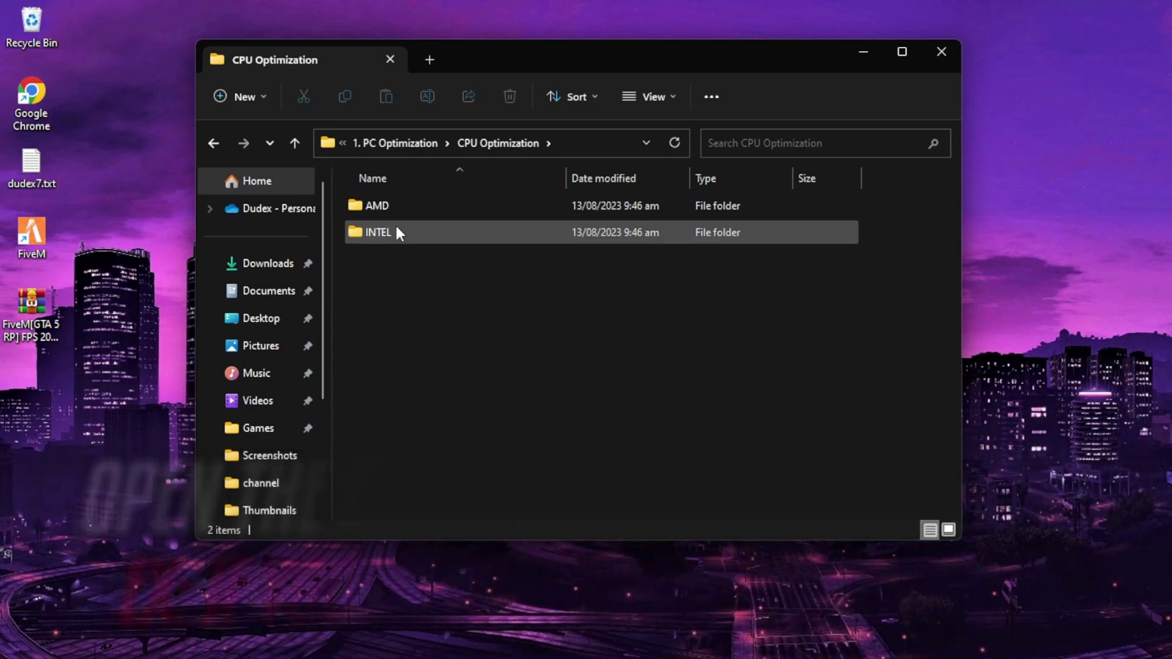
{"action": "double_click", "coordinate": [402, 230]}
{"action": "left_click", "coordinate": [456, 207]}
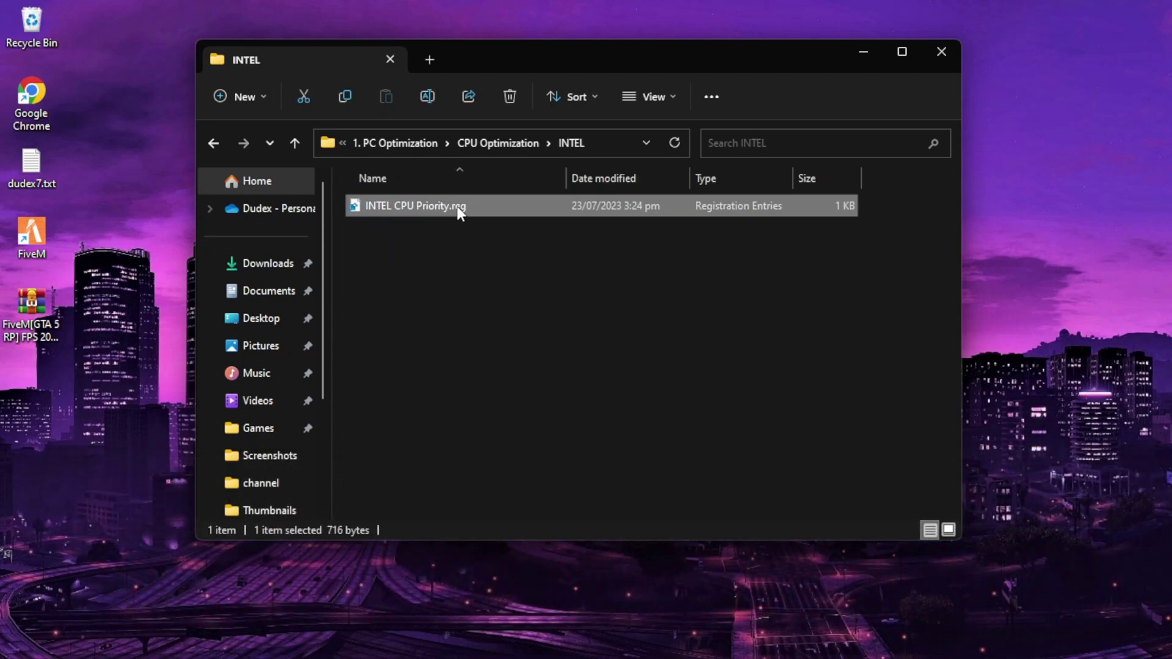
{"action": "key", "text": "Return"}
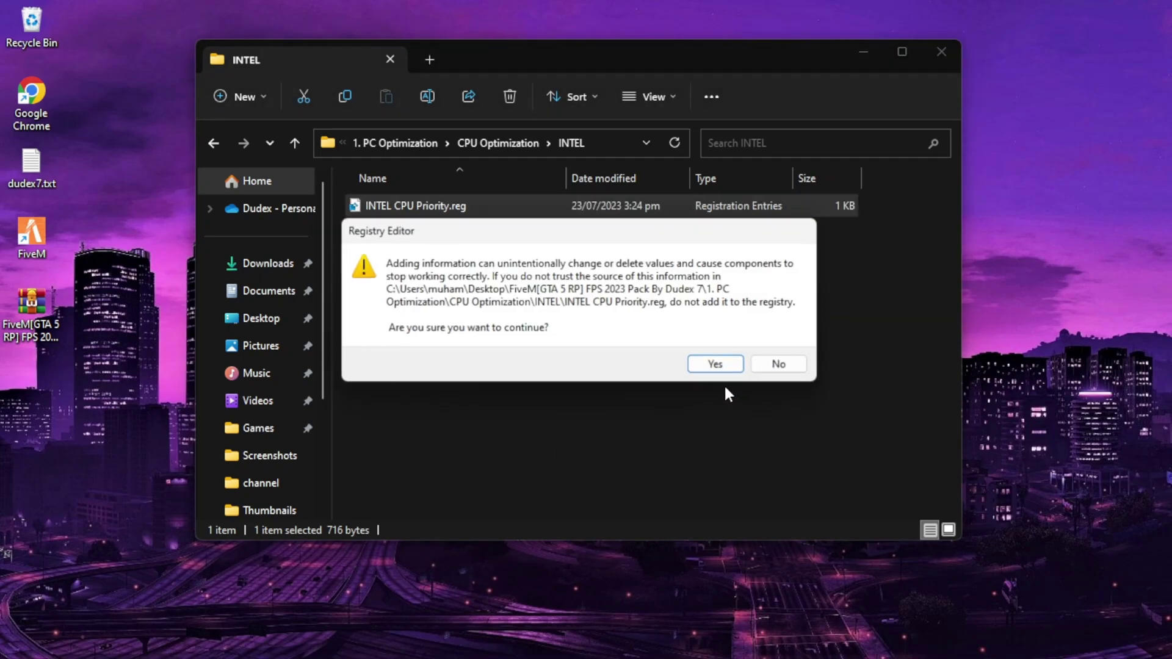
{"action": "left_click", "coordinate": [713, 366]}
{"action": "left_click", "coordinate": [777, 345]}
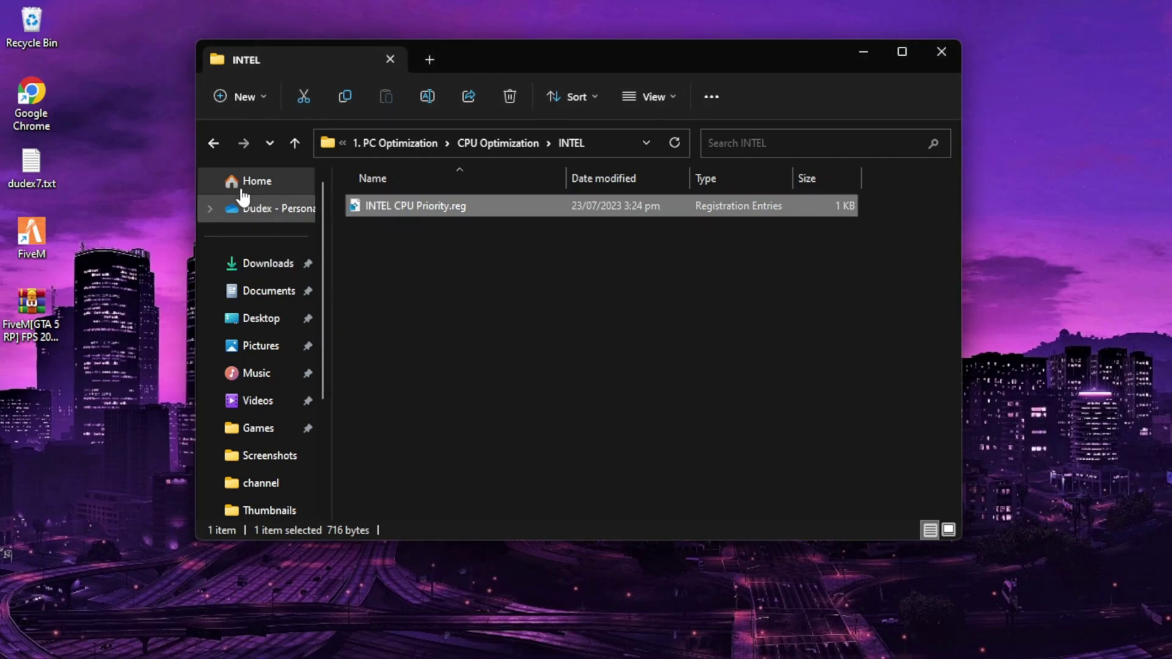
Add "Optimize AMD Drivers.reg" from the GPU Optimization > AMD folder to the registry
{"action": "left_click", "coordinate": [215, 142]}
{"action": "left_click", "coordinate": [215, 142]}
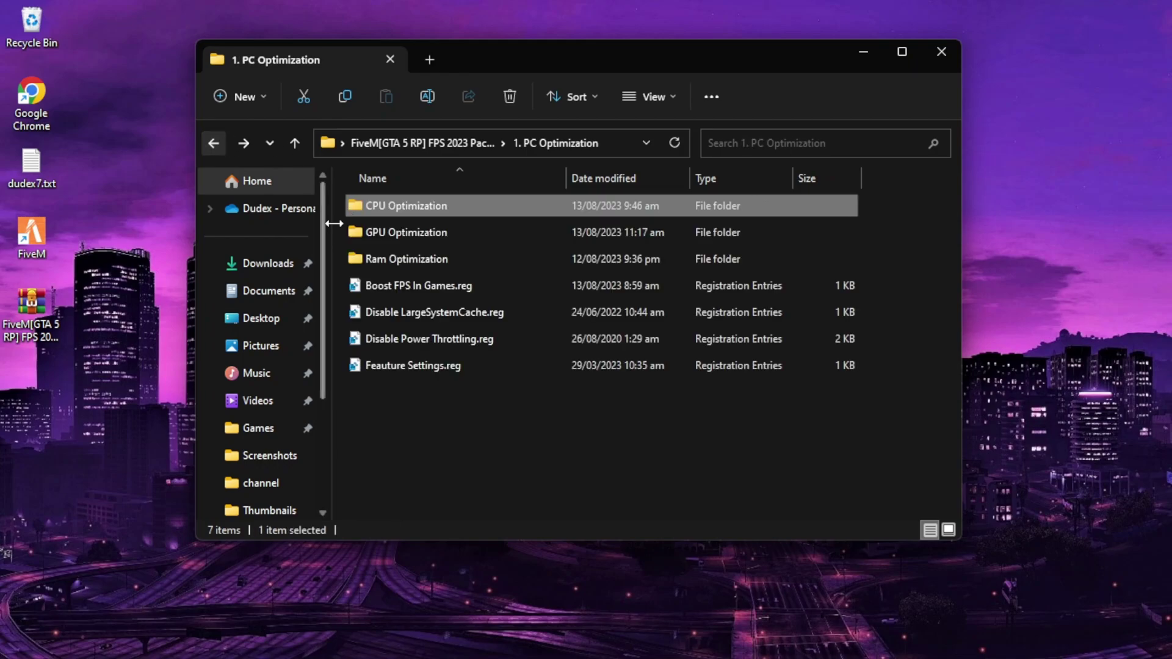
{"action": "double_click", "coordinate": [398, 236]}
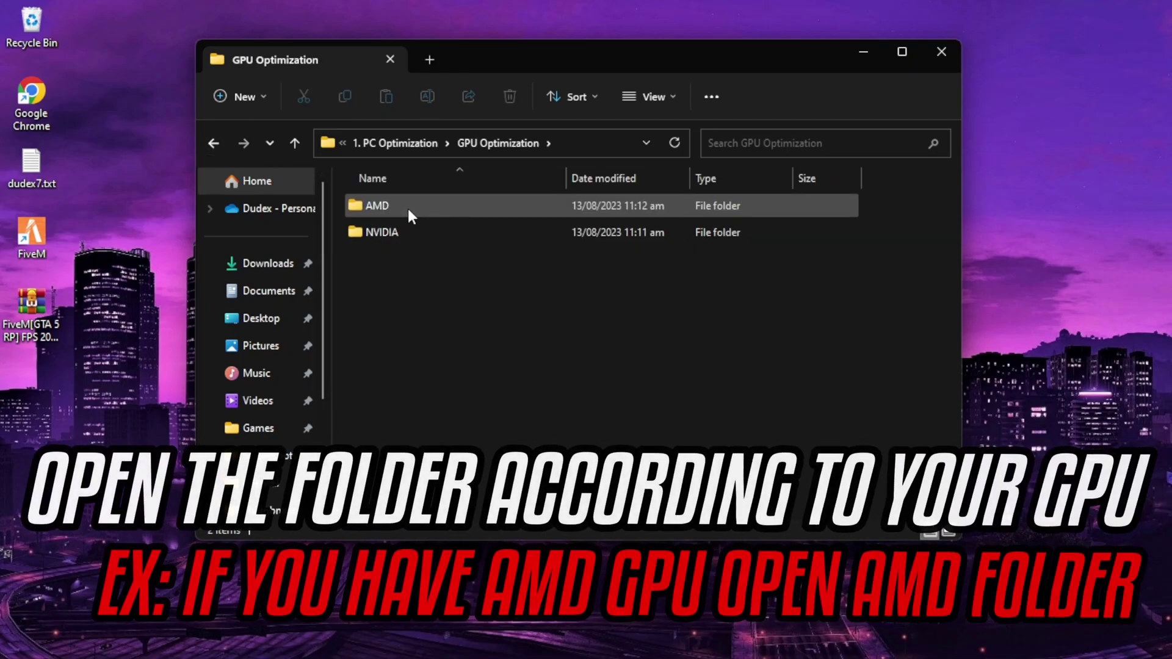
{"action": "double_click", "coordinate": [406, 207]}
{"action": "left_click", "coordinate": [406, 233]}
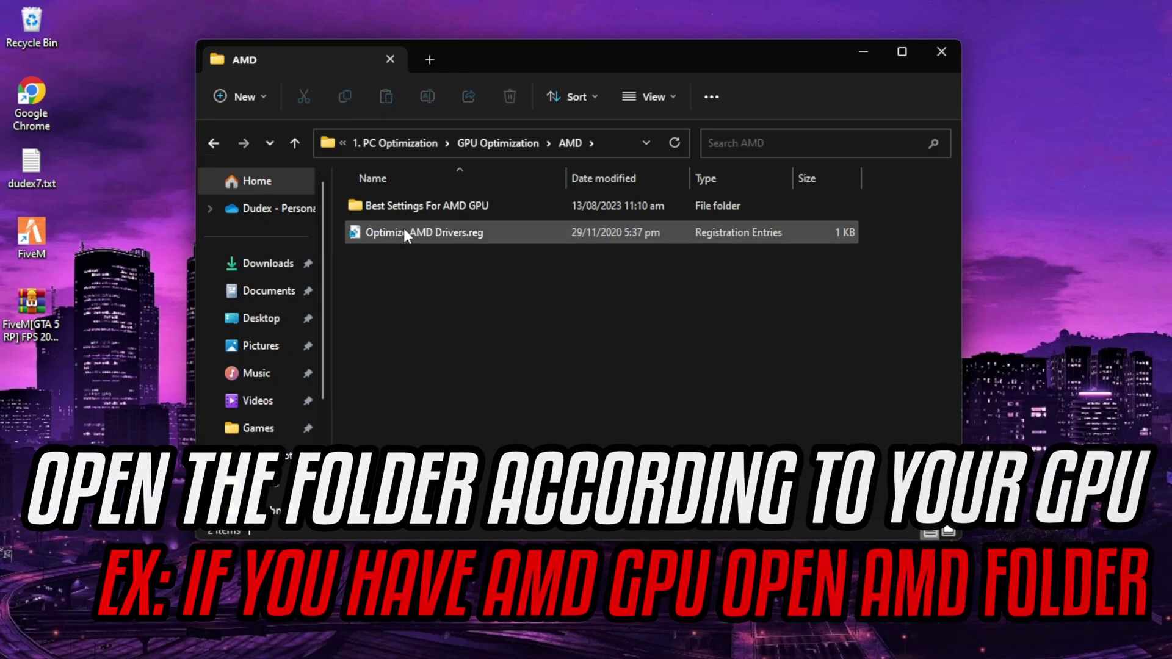
{"action": "key", "text": "Return"}
{"action": "left_click", "coordinate": [707, 369]}
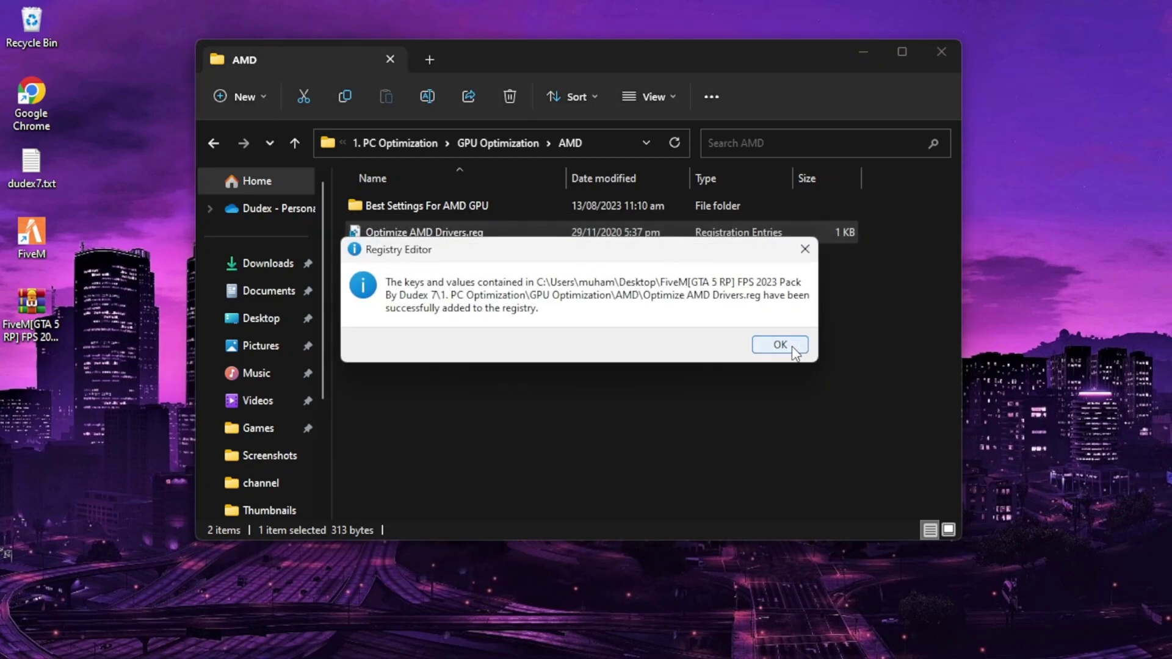
{"action": "left_click", "coordinate": [783, 343]}
Examine the recommended graphics settings in AMD 1.jpg and AMD 2.jpg from the "Best Settings For AMD GPU" folder, and close the image viewer
{"action": "double_click", "coordinate": [383, 210]}
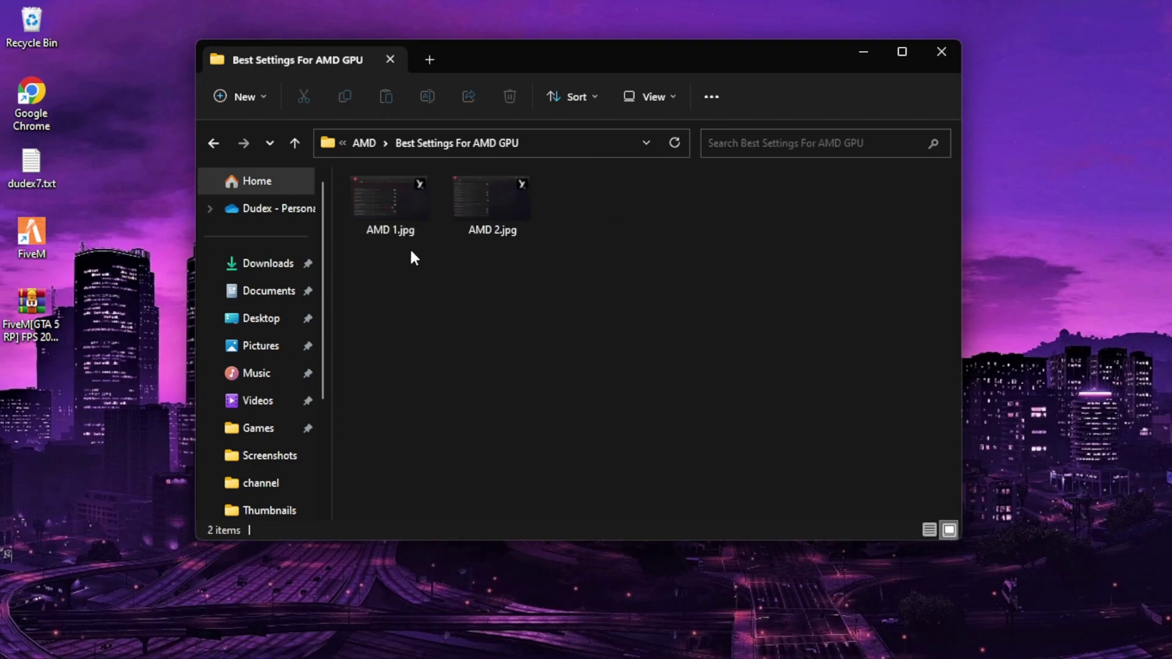
{"action": "double_click", "coordinate": [386, 217]}
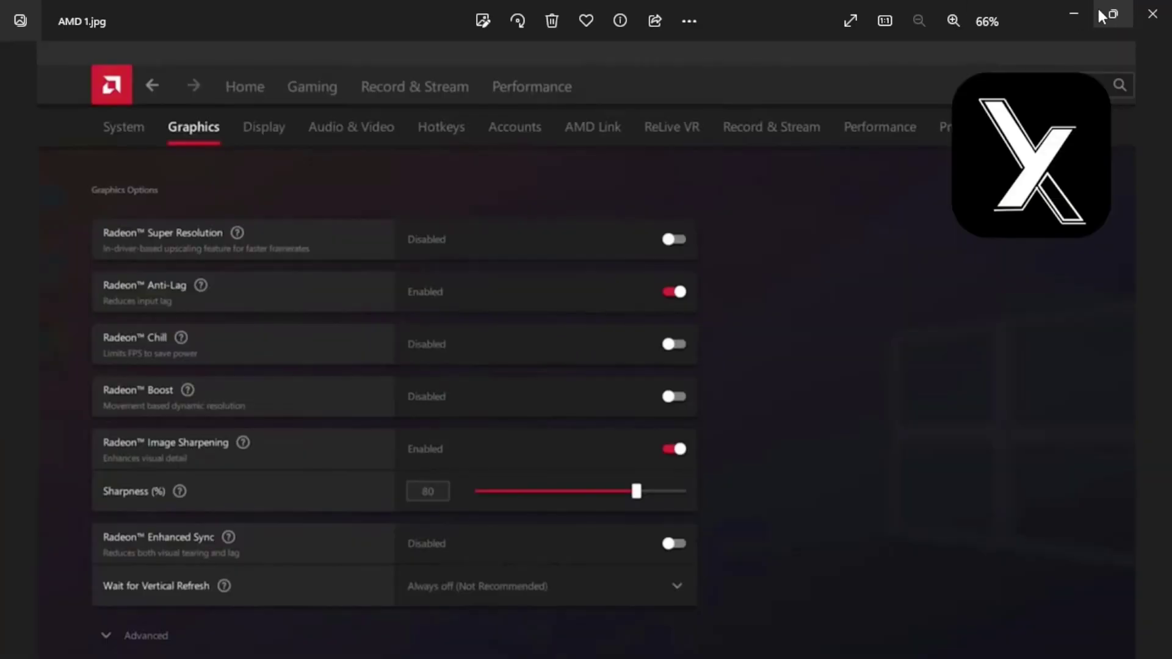
{"action": "left_click", "coordinate": [1113, 14]}
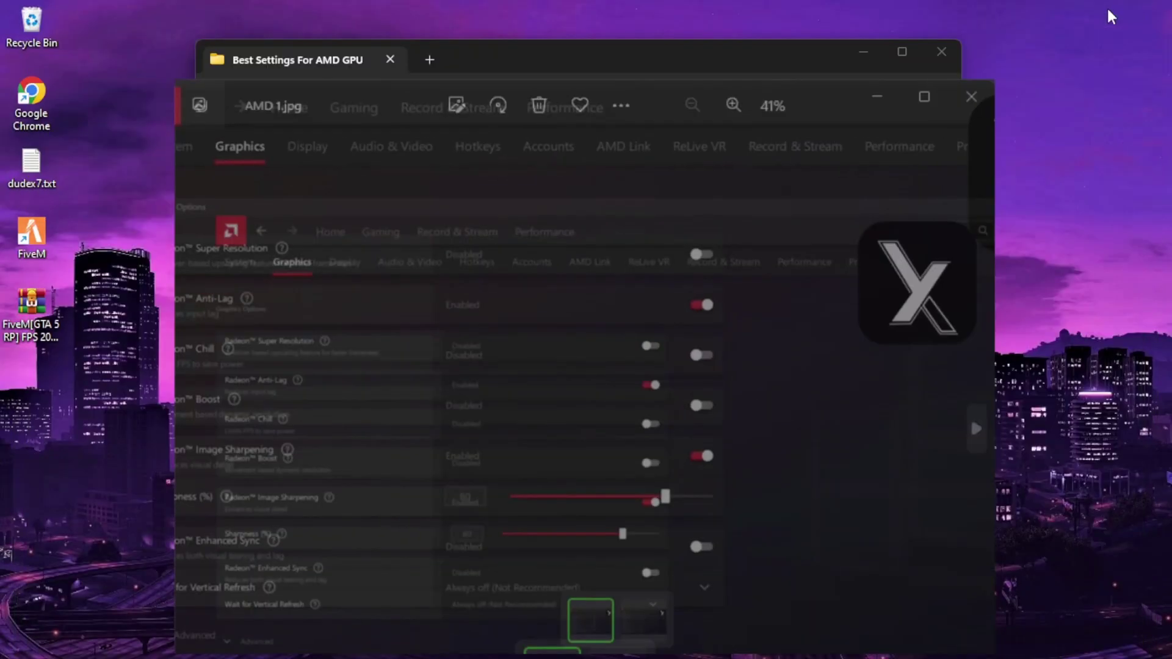
{"action": "left_click_drag", "start_coordinate": [760, 133], "coordinate": [747, 91]}
{"action": "key", "text": "Right"}
{"action": "key", "text": "Left"}
{"action": "key", "text": "Right"}
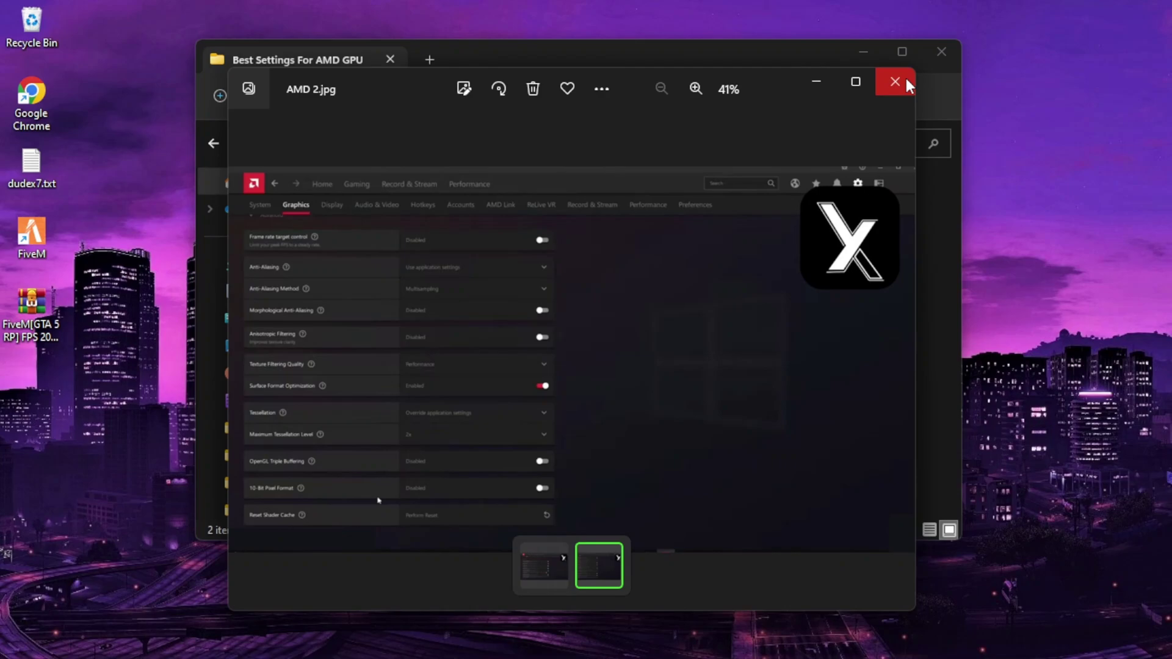
{"action": "left_click", "coordinate": [906, 81]}
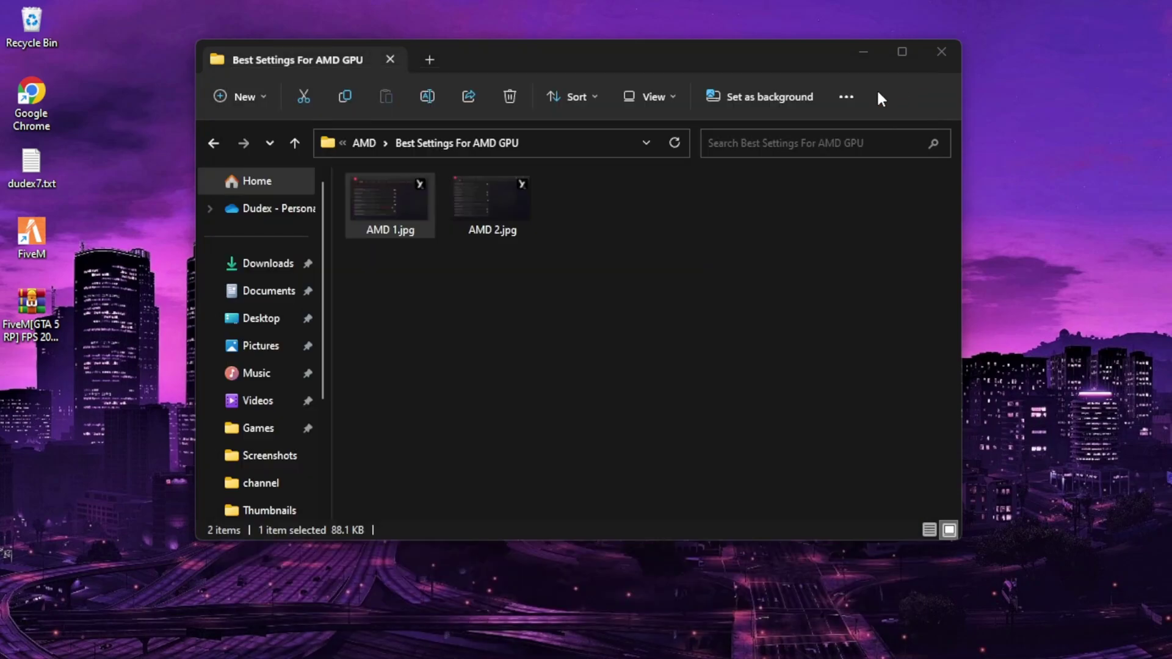
Look through the recommended settings images in the NVIDIA > "Best Settings For Nvidia GPU" folder under GPU Optimization
{"action": "left_click", "coordinate": [213, 143]}
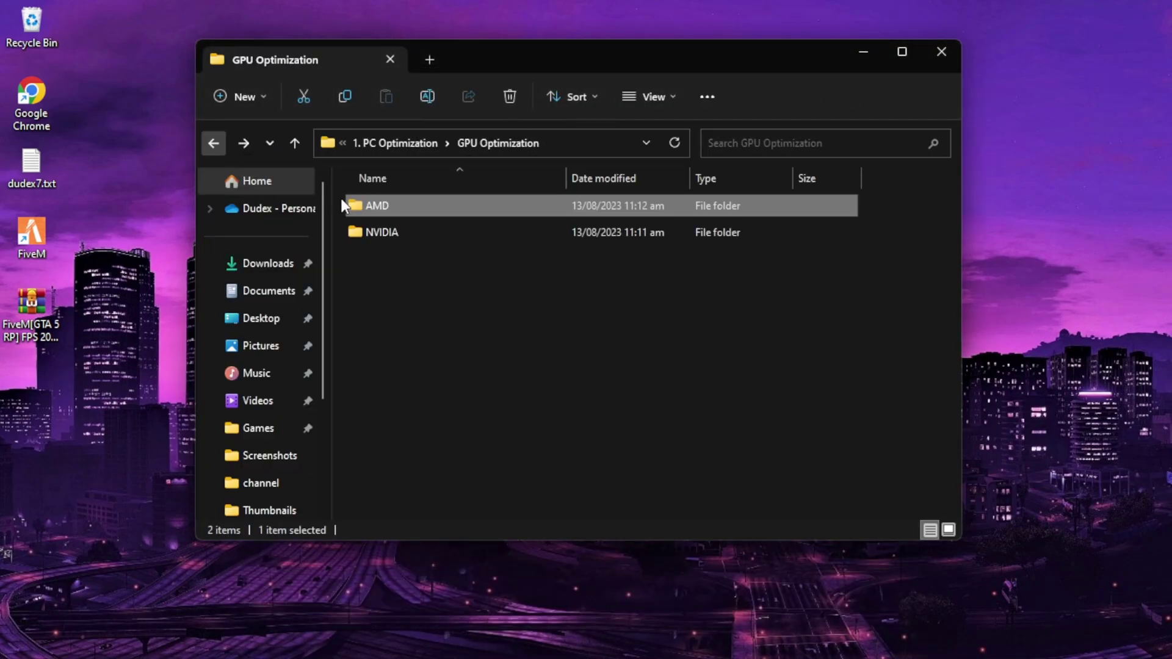
{"action": "double_click", "coordinate": [387, 232]}
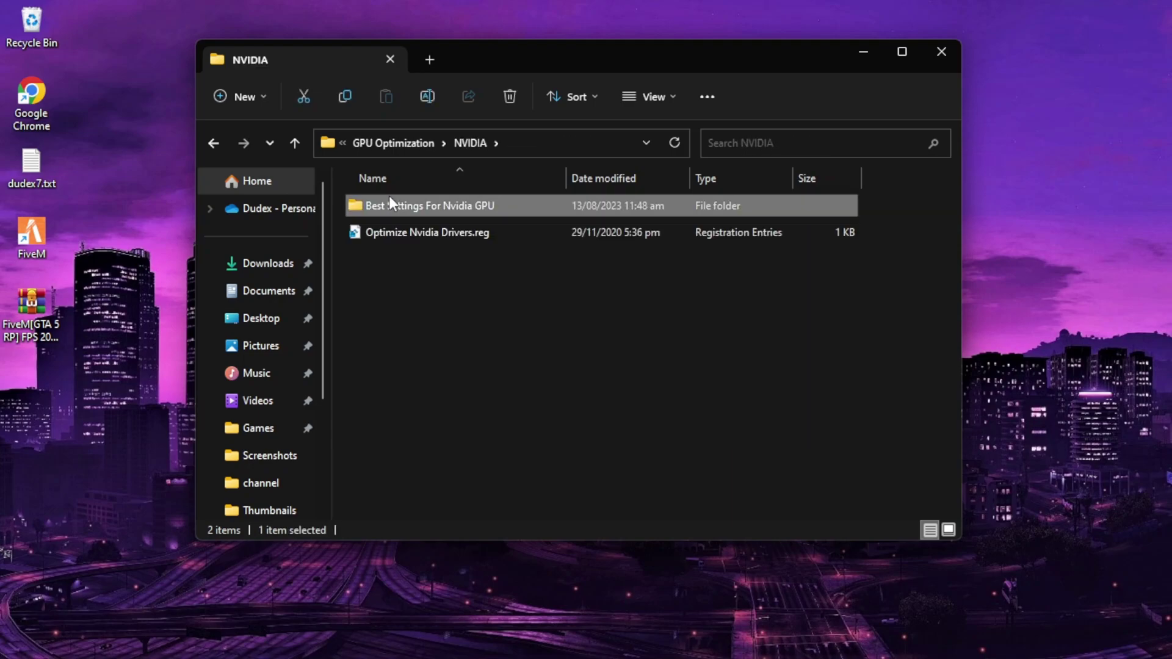
{"action": "double_click", "coordinate": [389, 197]}
{"action": "left_click_drag", "start_coordinate": [493, 281], "coordinate": [214, 243]}
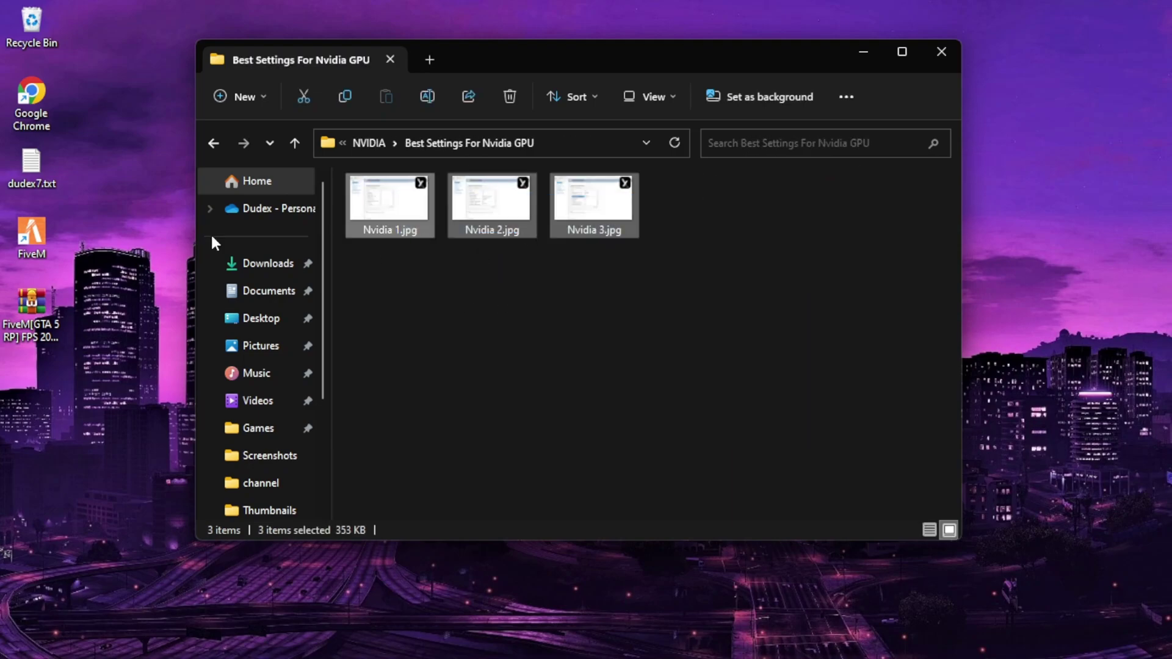
Add "12 GB.reg" from the 1. PC Optimization > Ram Optimization folder to the registry
{"action": "left_click", "coordinate": [206, 146]}
{"action": "left_click", "coordinate": [207, 146]}
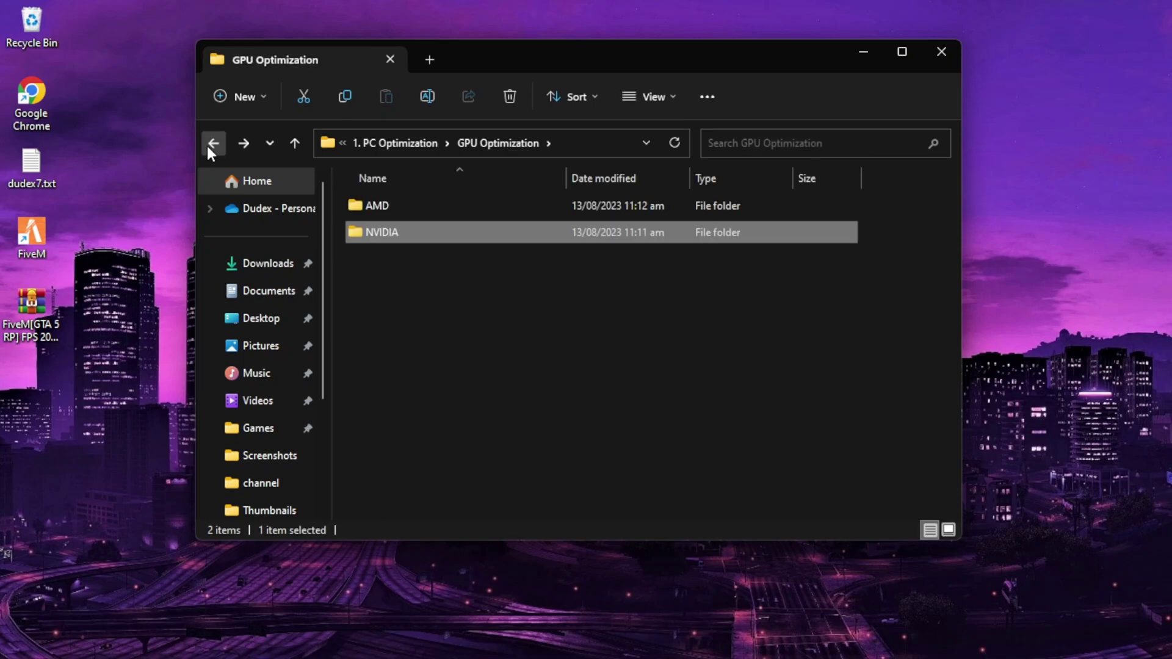
{"action": "left_click", "coordinate": [207, 144]}
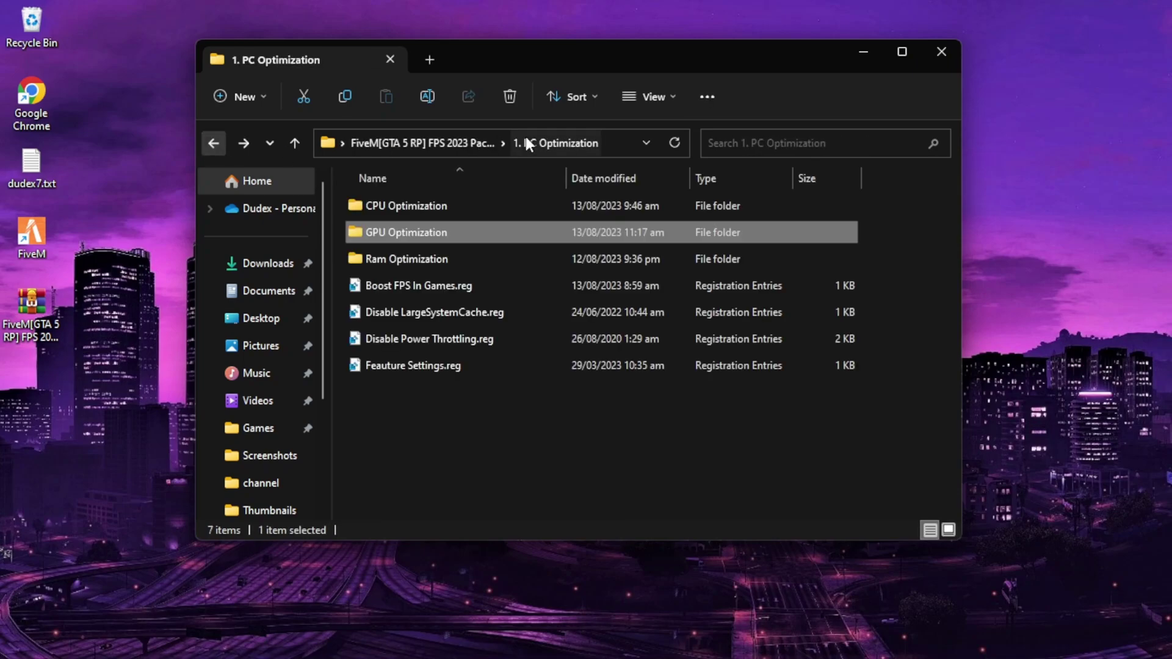
{"action": "double_click", "coordinate": [486, 257]}
{"action": "key", "text": "ctrl+a"}
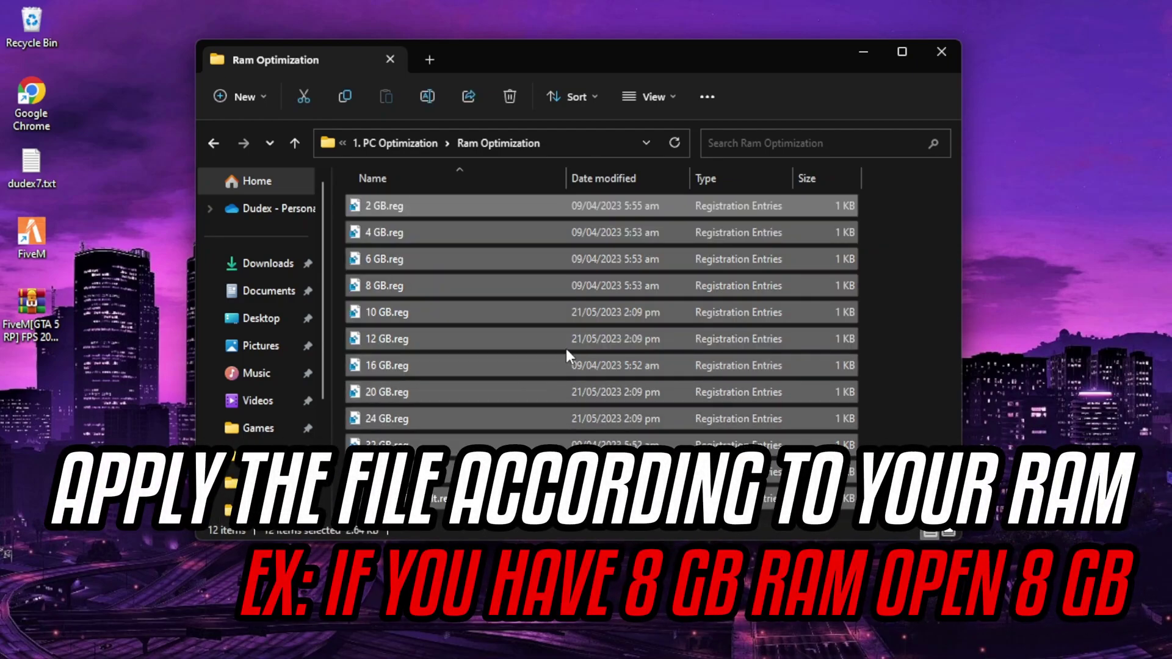
{"action": "left_click", "coordinate": [911, 287]}
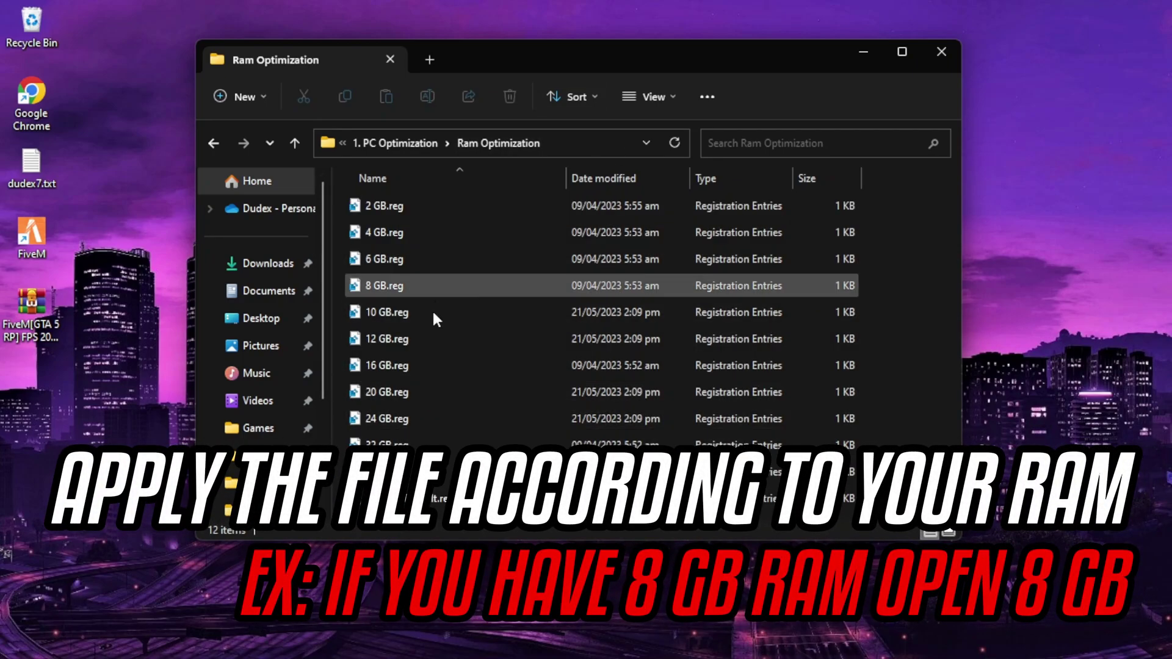
{"action": "left_click", "coordinate": [408, 339]}
{"action": "double_click", "coordinate": [647, 338]}
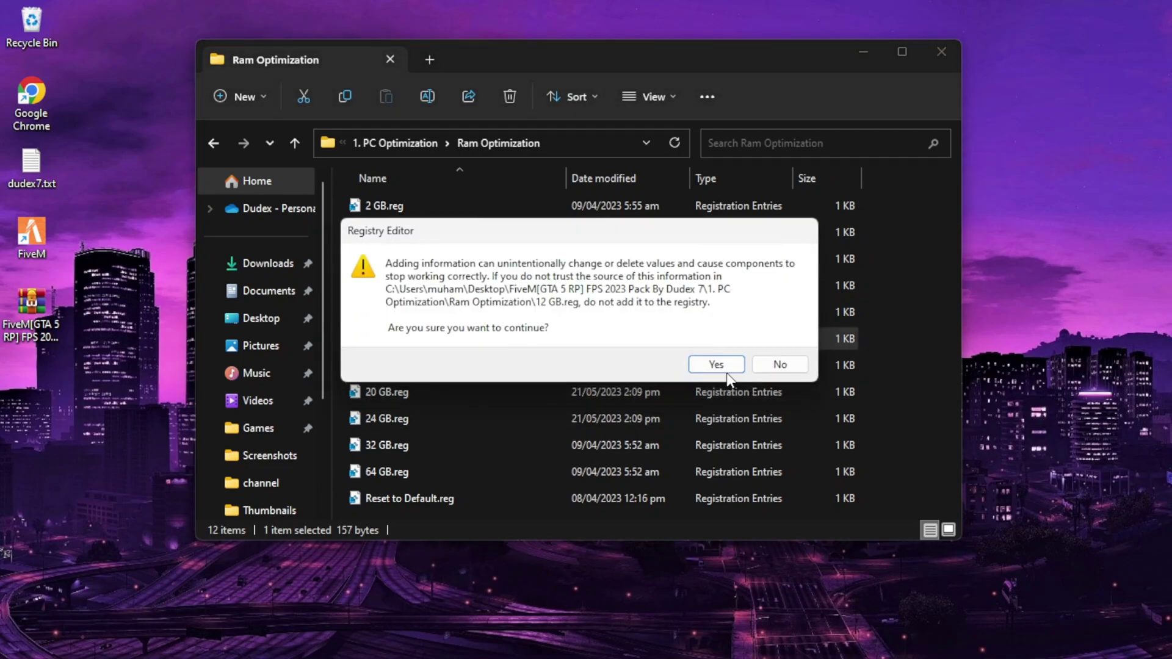
{"action": "left_click", "coordinate": [720, 369]}
{"action": "left_click", "coordinate": [784, 354]}
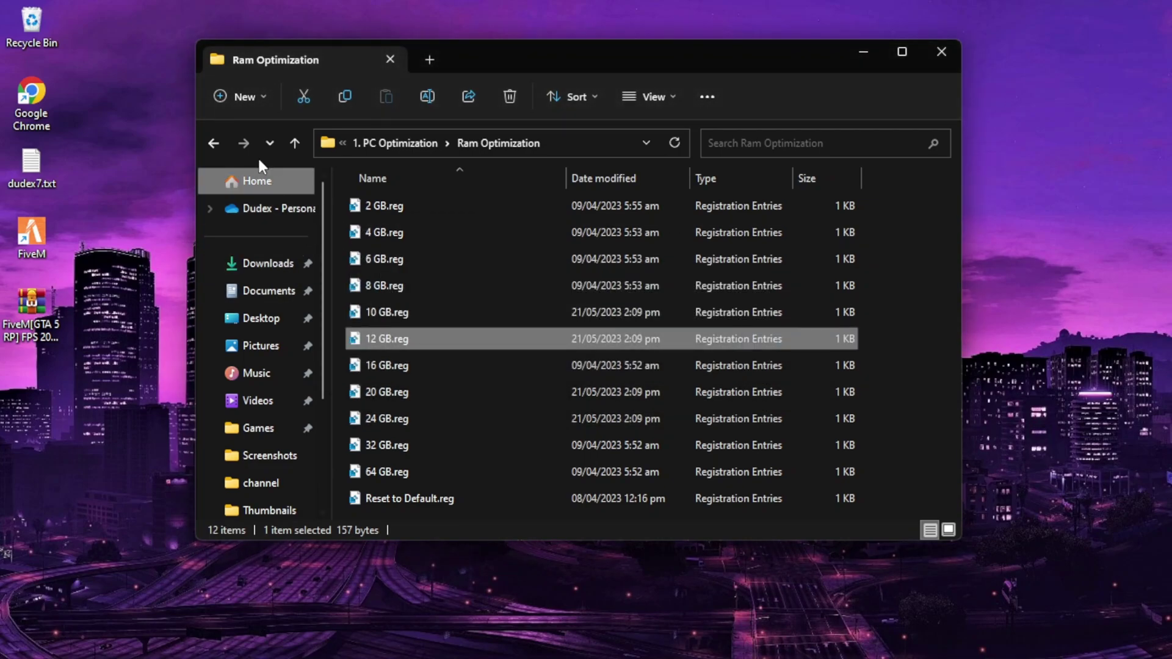
Add "Boost FPS In Games.reg" and "Disable LargeSystemCache.reg" from the 1. PC Optimization folder to the registry
{"action": "left_click", "coordinate": [213, 143]}
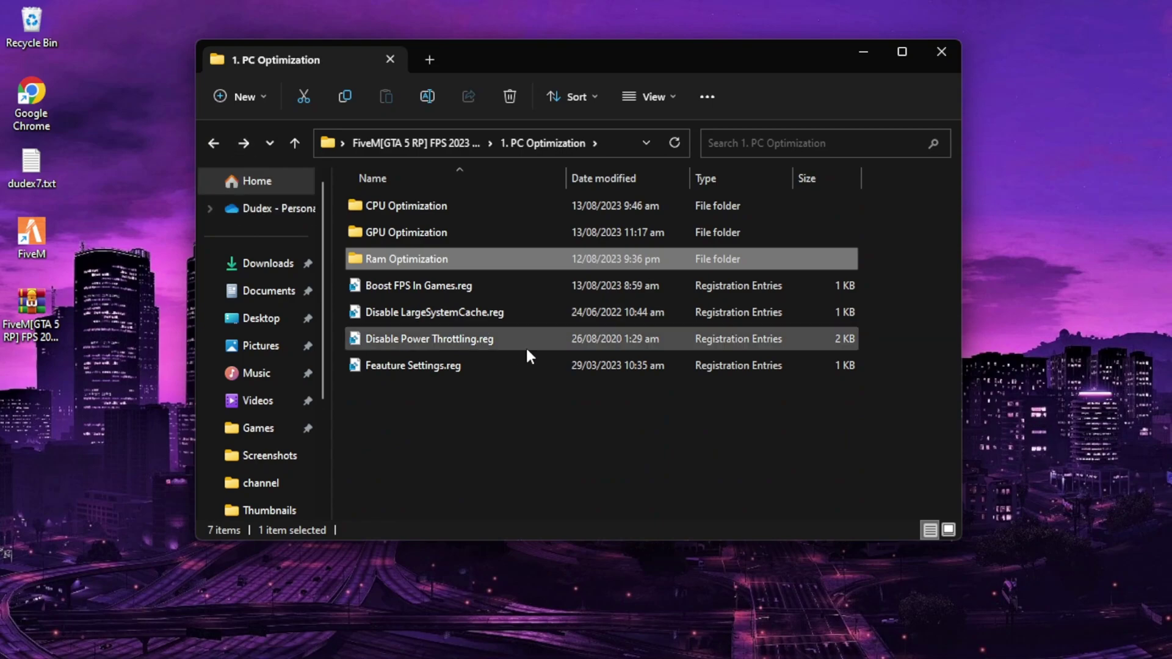
{"action": "left_click_drag", "start_coordinate": [418, 433], "coordinate": [423, 300]}
{"action": "double_click", "coordinate": [414, 283]}
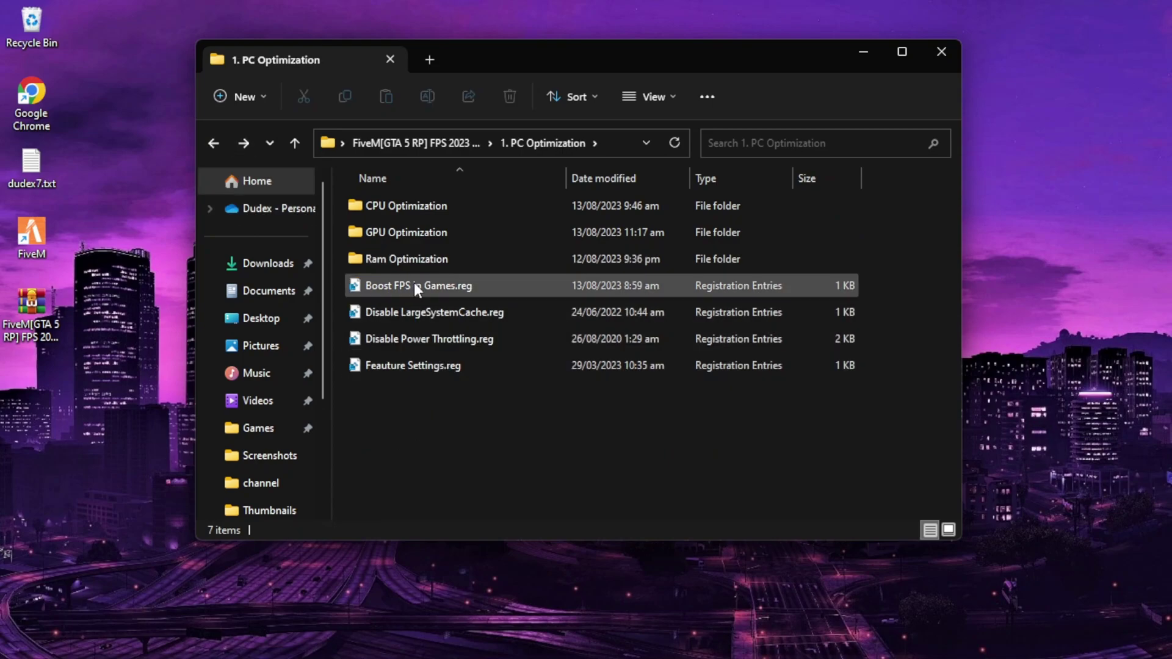
{"action": "left_click", "coordinate": [710, 364]}
{"action": "left_click", "coordinate": [775, 343]}
{"action": "left_click", "coordinate": [441, 317]}
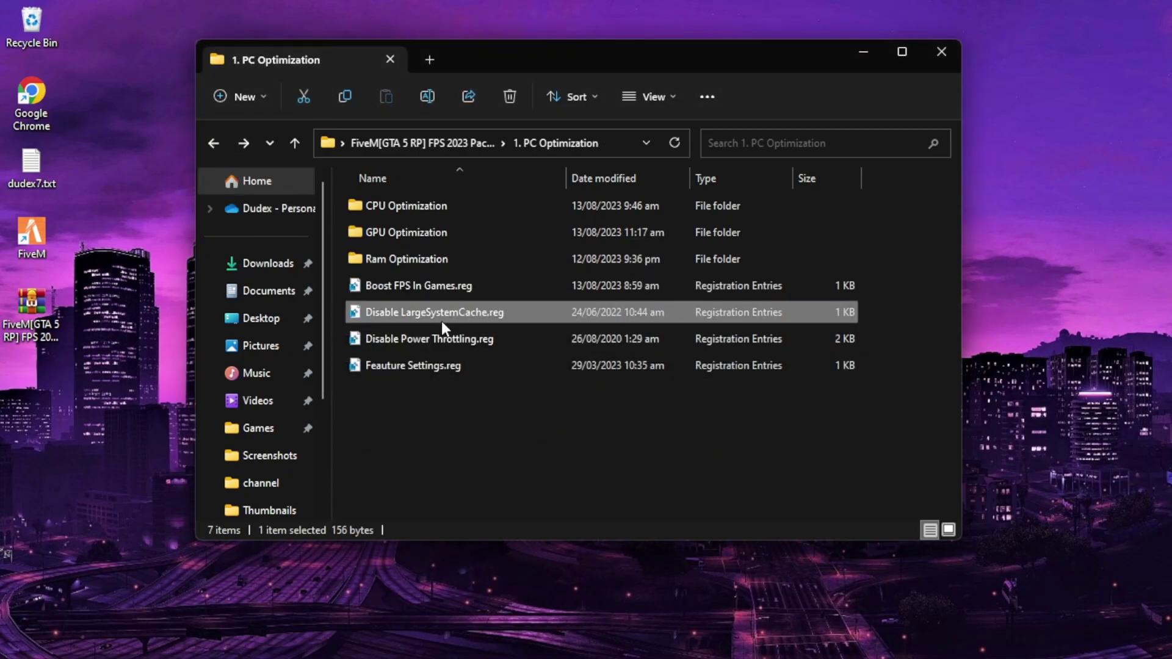
{"action": "left_click", "coordinate": [717, 364]}
{"action": "left_click", "coordinate": [774, 343]}
Add "Disable Power Throttling.reg" and "Feauture Settings.reg" from the 1. PC Optimization folder to the registry
{"action": "double_click", "coordinate": [482, 340]}
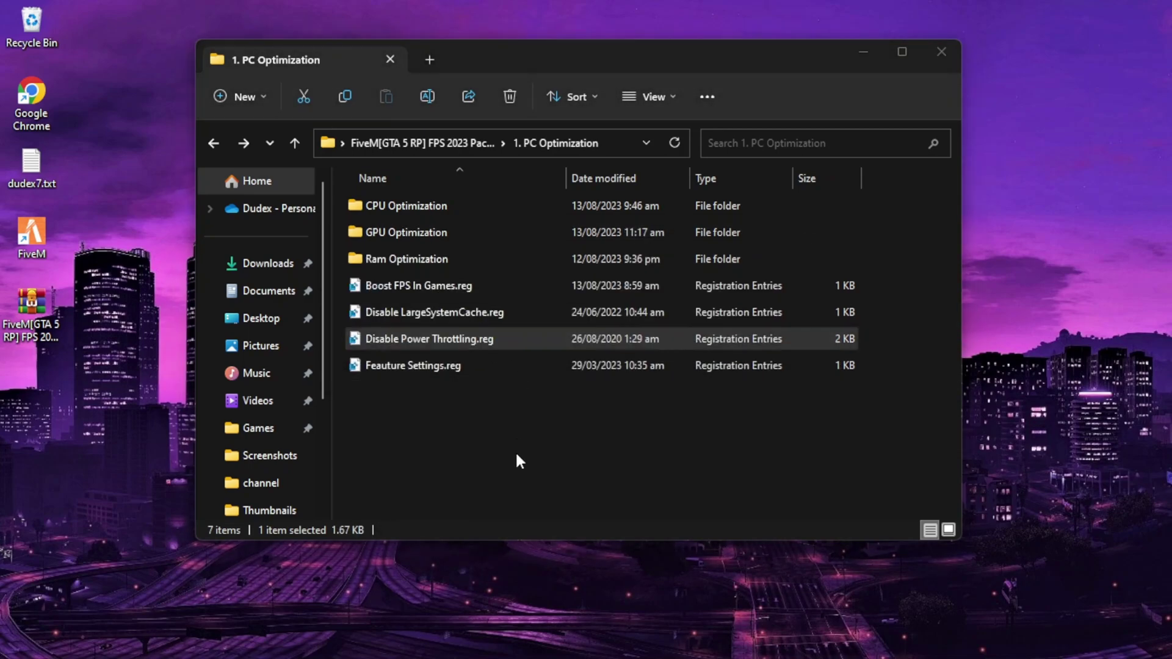
{"action": "left_click", "coordinate": [716, 364]}
{"action": "double_click", "coordinate": [602, 367]}
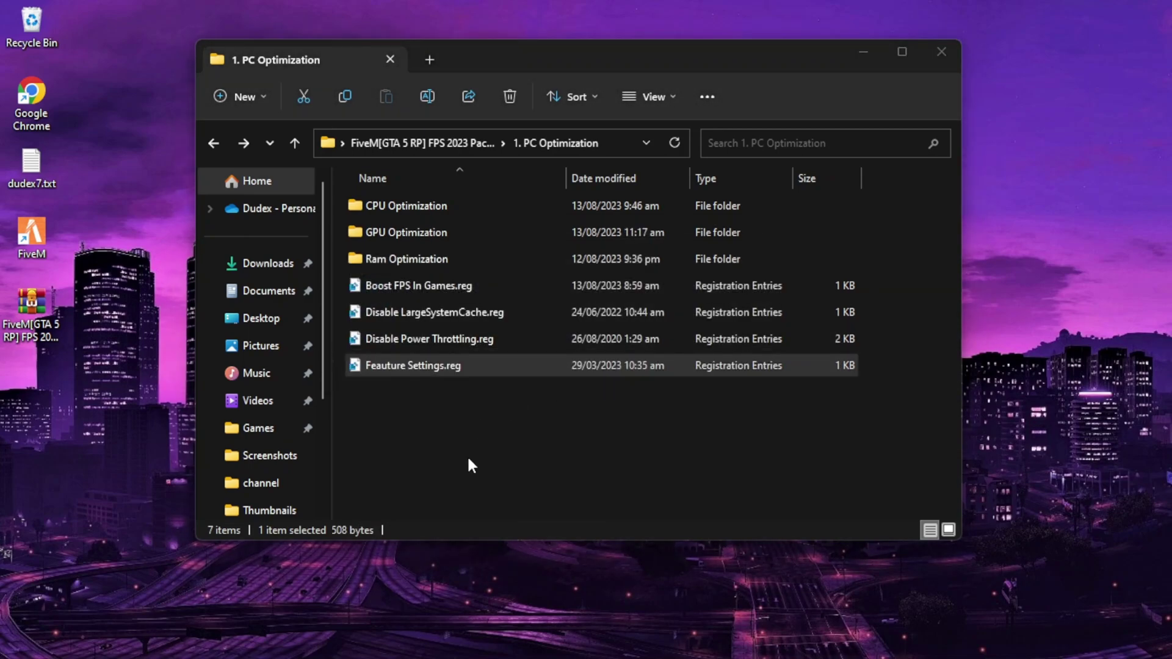
{"action": "left_click", "coordinate": [727, 360]}
Add "GTA 5 High Priority.reg" from the pack's 2. GTA 5 Priority folder to the registry
{"action": "left_click", "coordinate": [213, 143]}
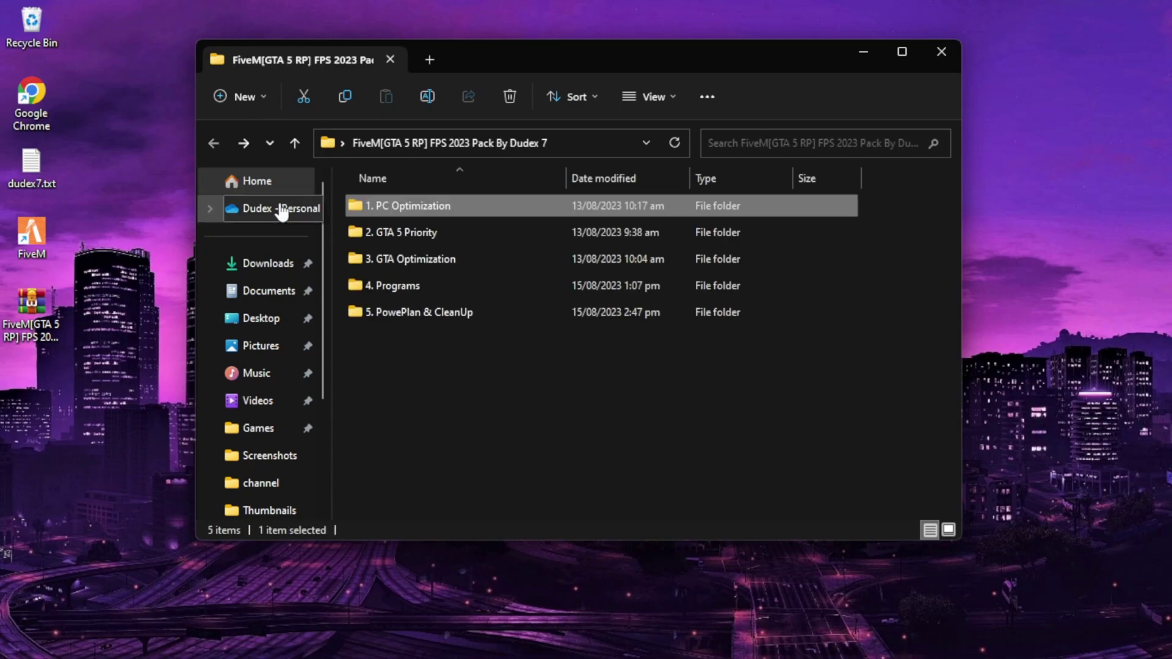
{"action": "double_click", "coordinate": [444, 233]}
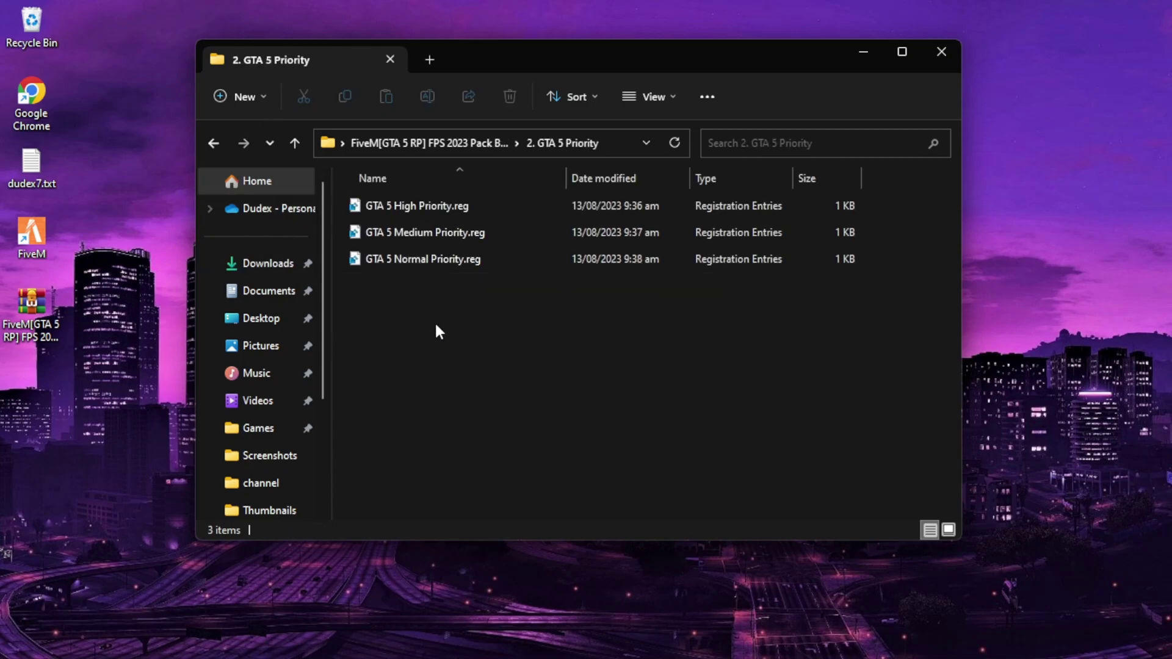
{"action": "left_click_drag", "start_coordinate": [437, 196], "coordinate": [435, 194]}
{"action": "left_click", "coordinate": [426, 343]}
{"action": "left_click", "coordinate": [427, 204]}
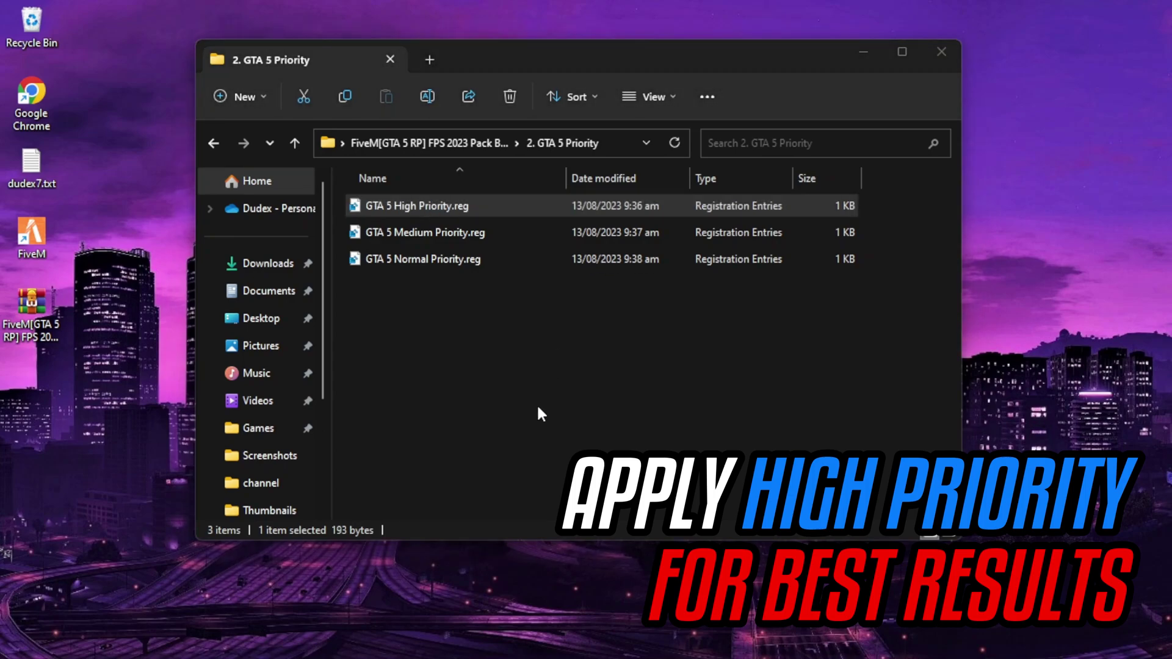
{"action": "key", "text": "Return"}
{"action": "left_click", "coordinate": [709, 365]}
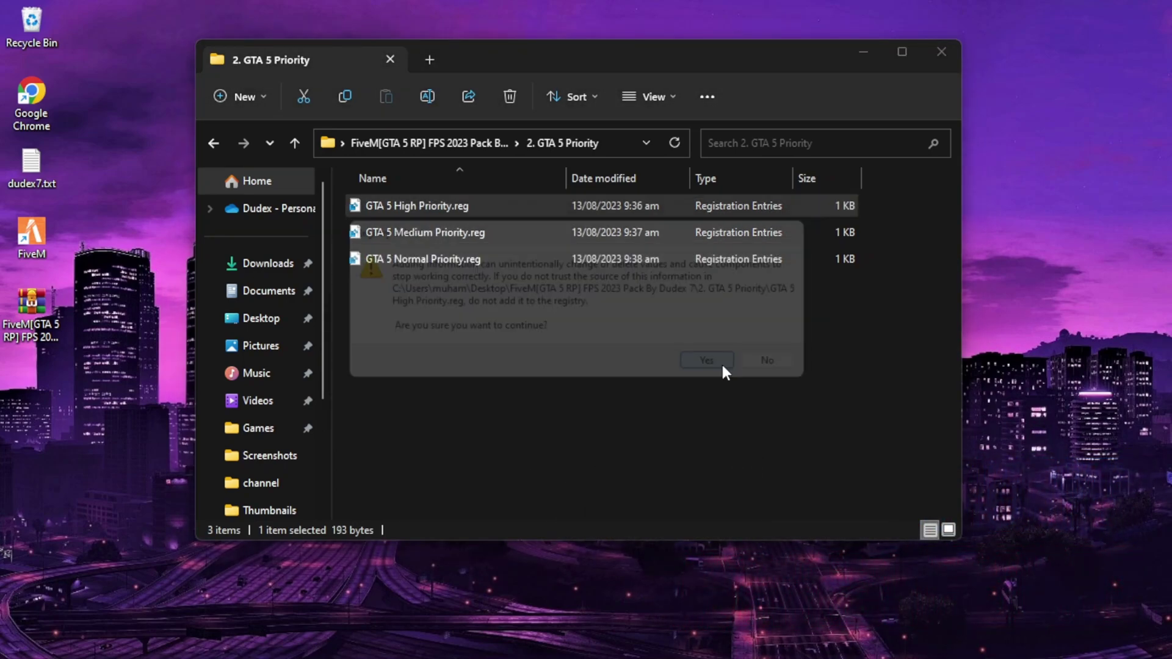
{"action": "left_click", "coordinate": [777, 342]}
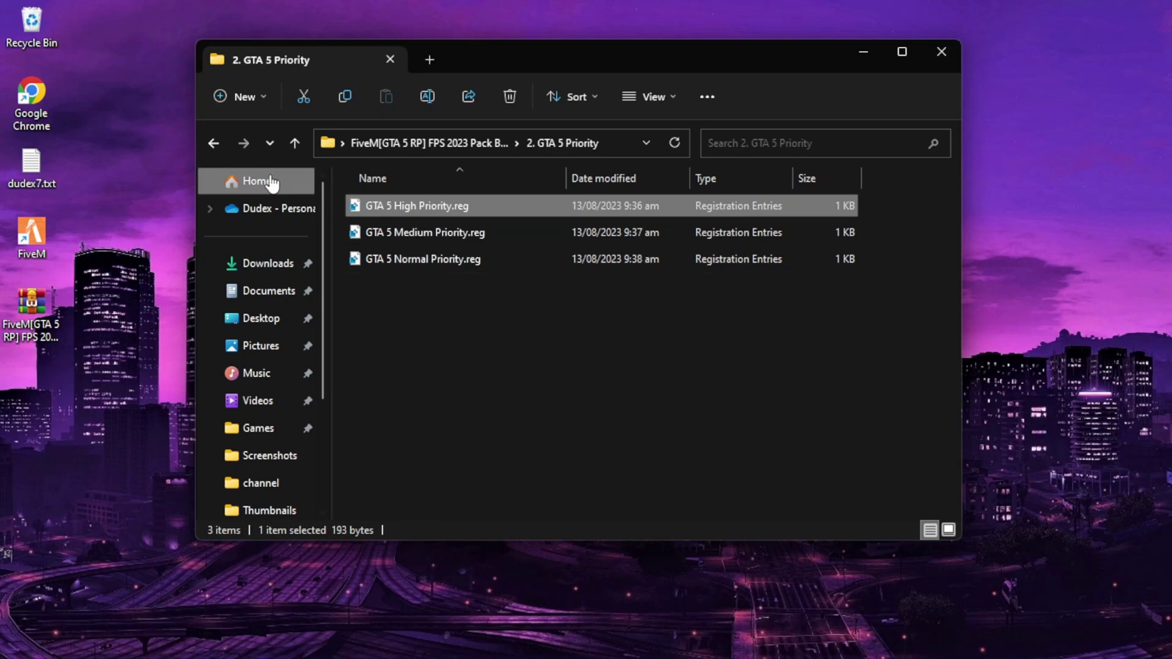
Copy settings.xml from the pack's 3. GTA Optimization > 2. Mid End Pc folder
{"action": "left_click", "coordinate": [212, 142]}
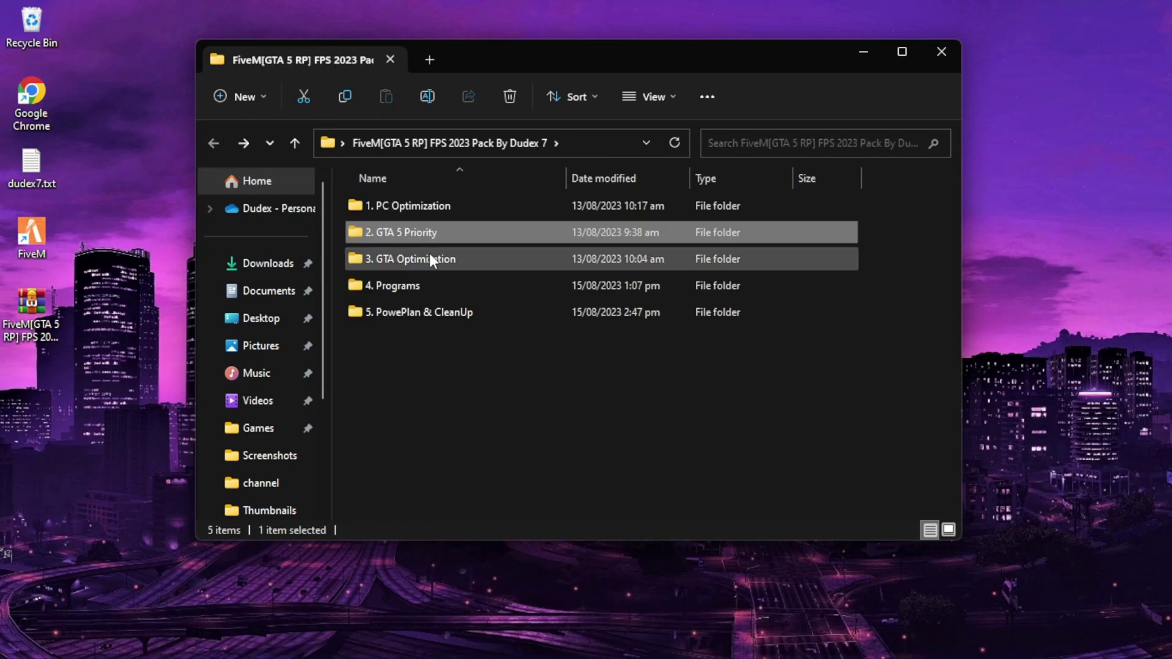
{"action": "double_click", "coordinate": [430, 255]}
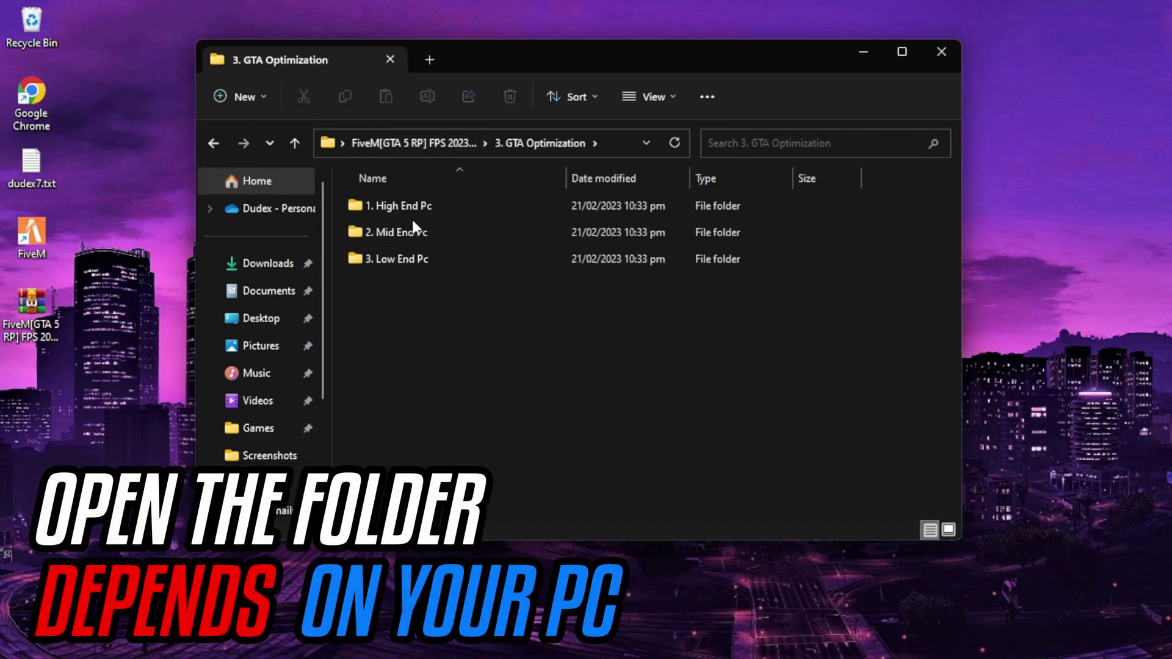
{"action": "double_click", "coordinate": [430, 232]}
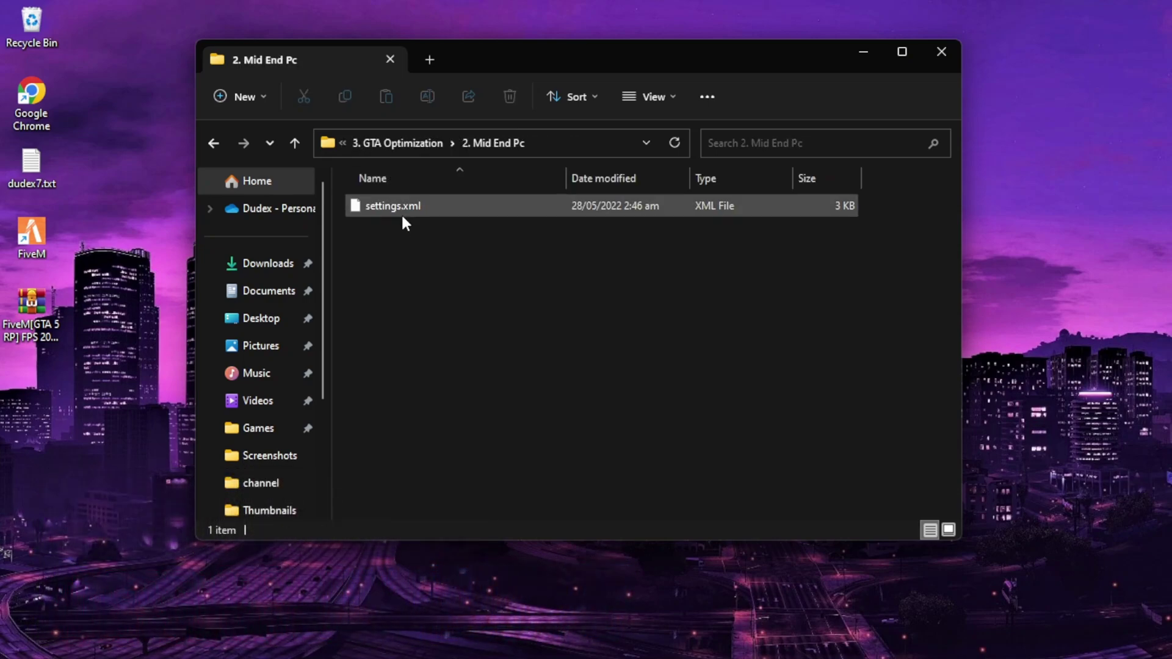
{"action": "left_click", "coordinate": [406, 214]}
{"action": "right_click", "coordinate": [392, 210]}
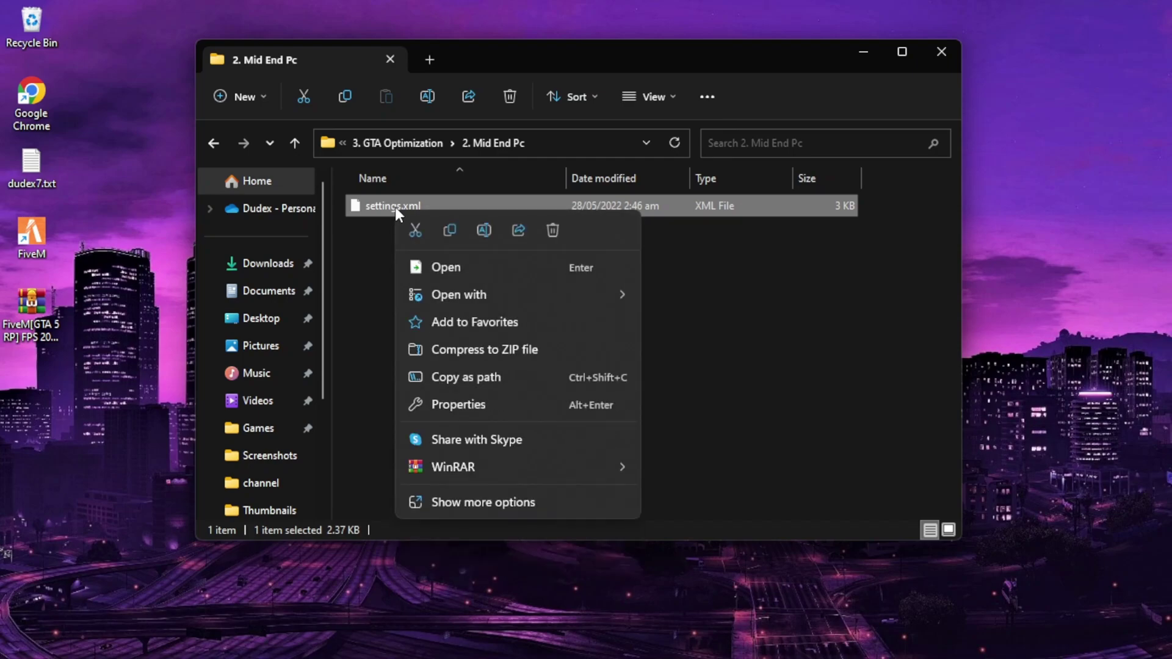
{"action": "left_click", "coordinate": [450, 230]}
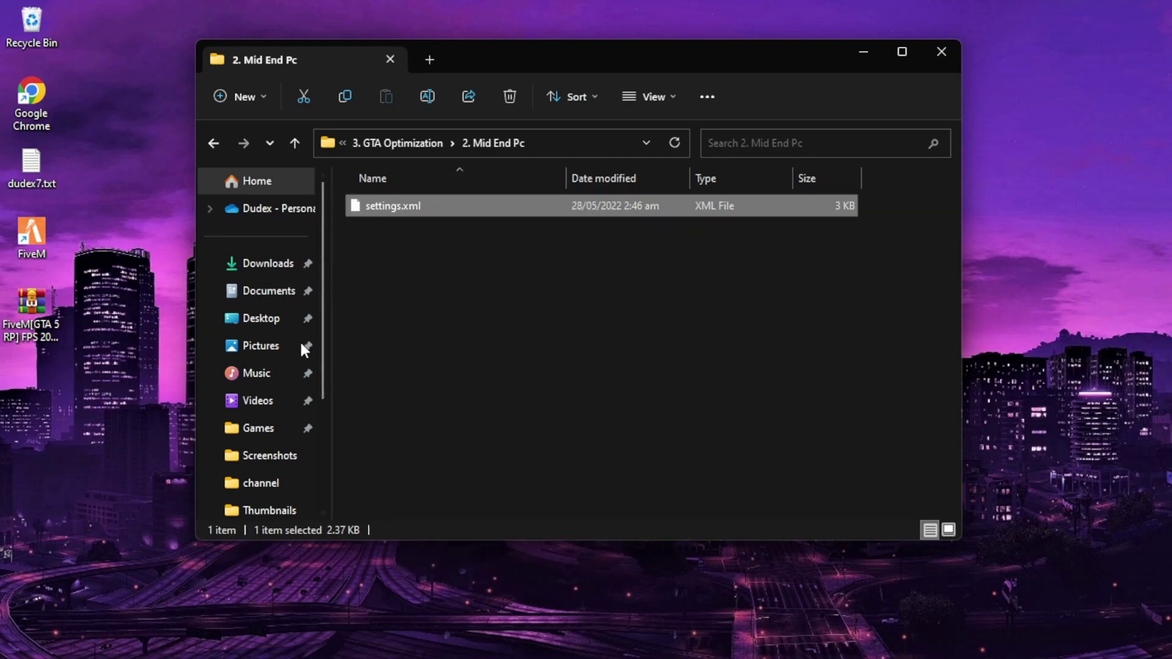
Paste settings.xml into Documents > Rockstar Games > GTA V, replacing the existing file, and close the folder window
{"action": "left_click", "coordinate": [270, 292]}
{"action": "double_click", "coordinate": [388, 264]}
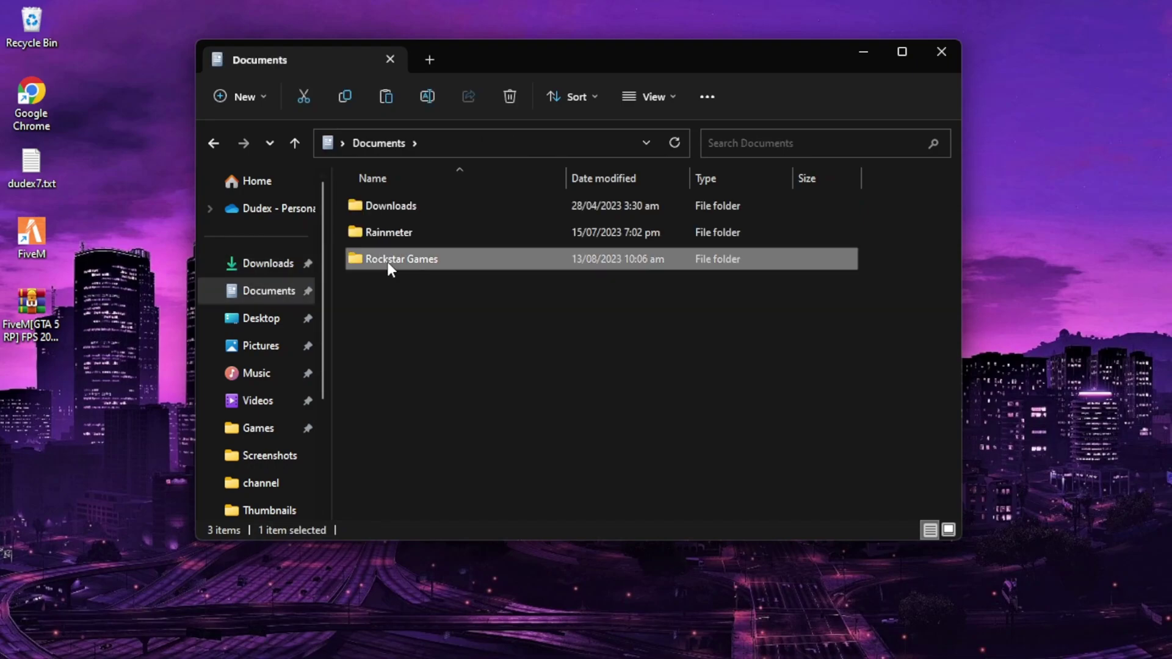
{"action": "double_click", "coordinate": [396, 207]}
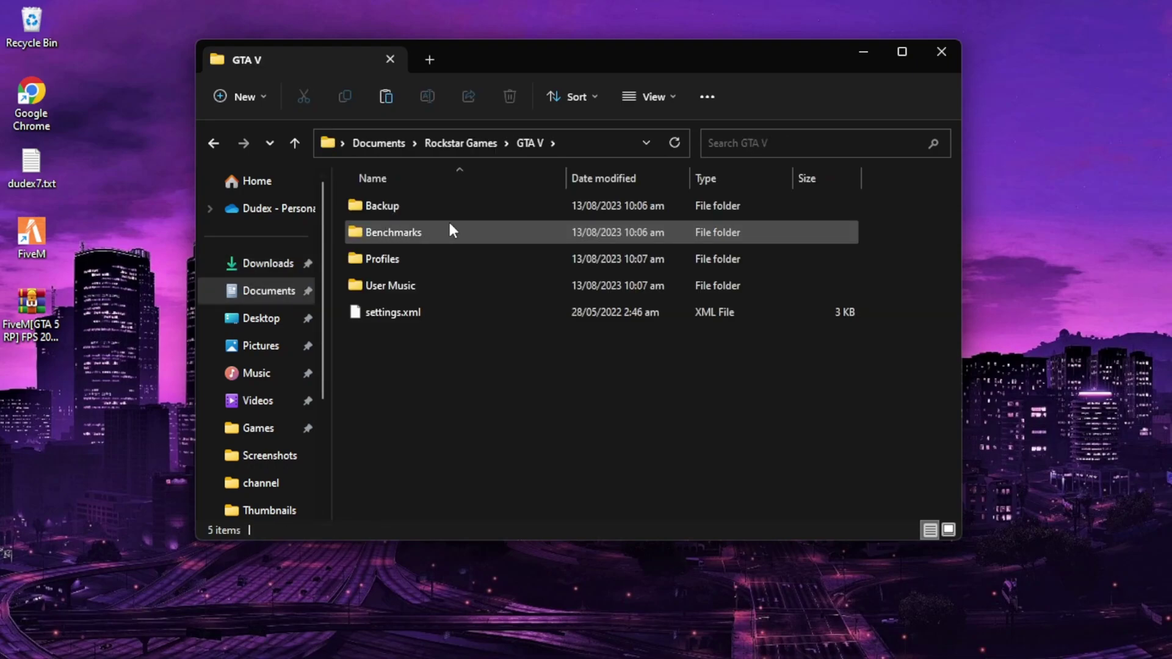
{"action": "right_click", "coordinate": [423, 366]}
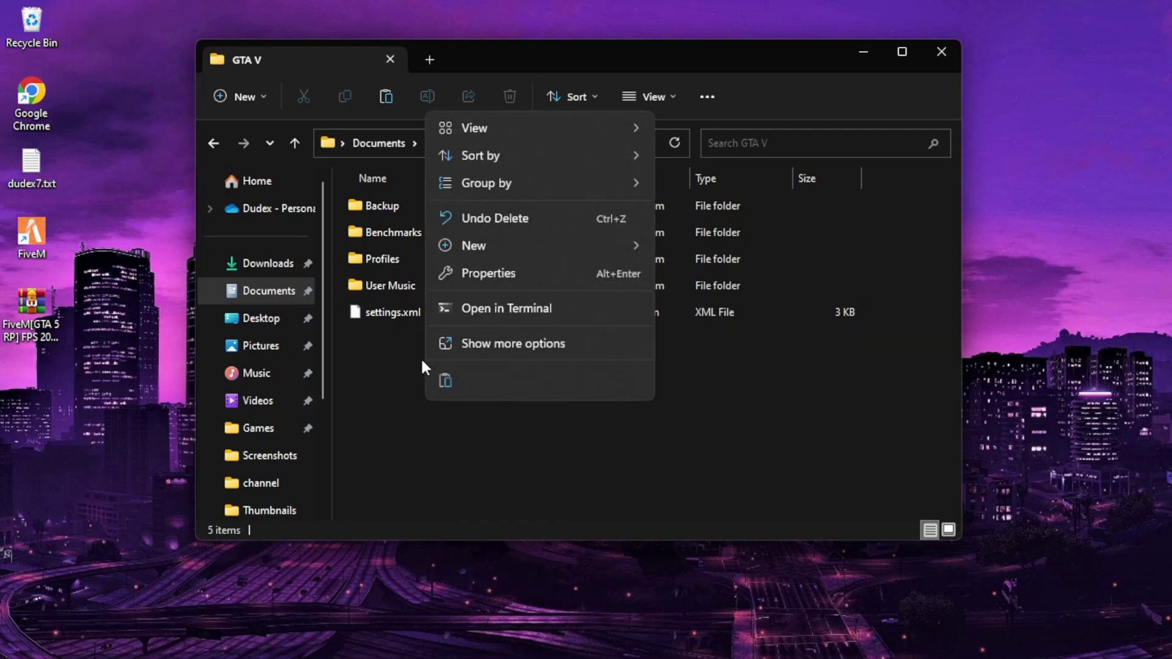
{"action": "left_click", "coordinate": [446, 382]}
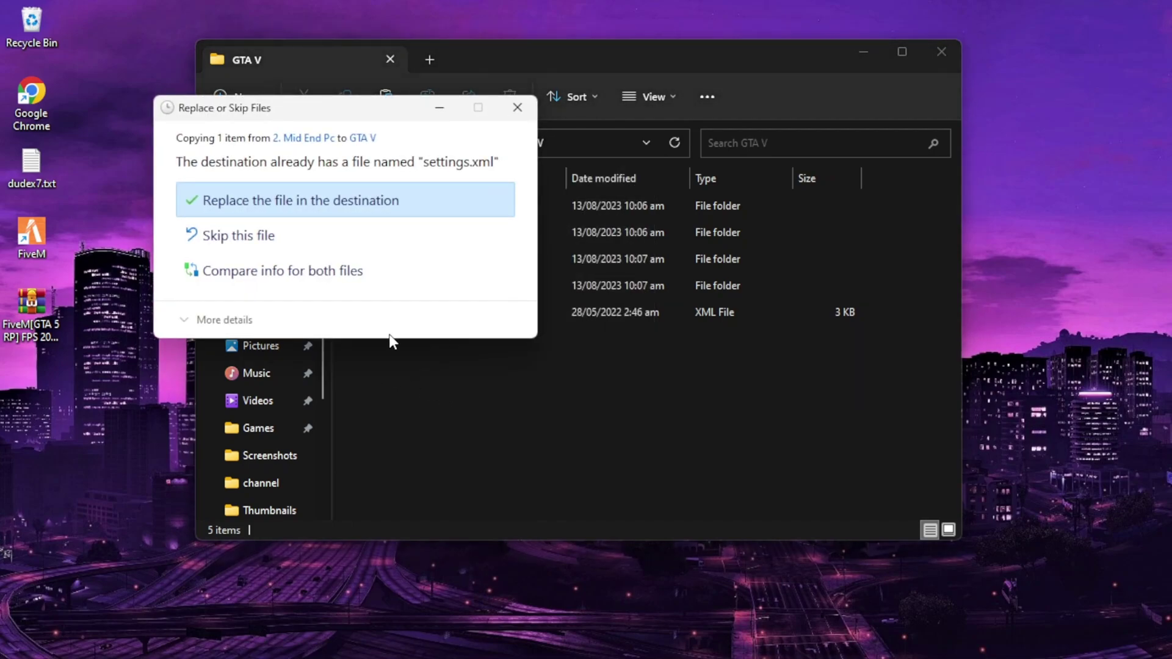
{"action": "left_click", "coordinate": [310, 207]}
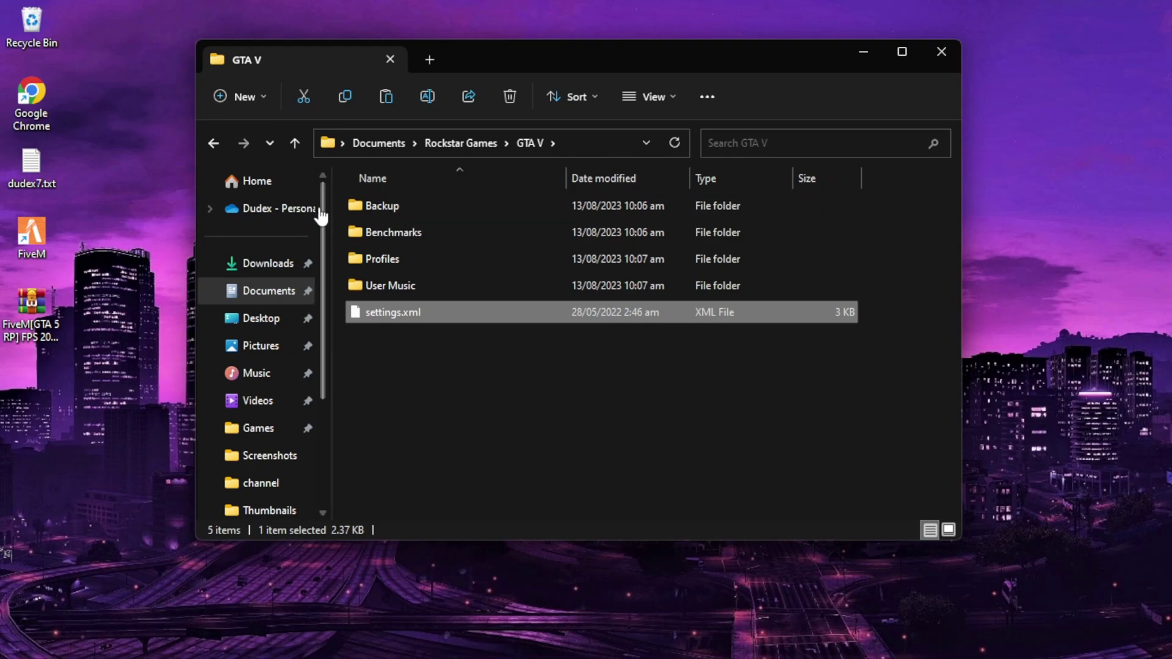
{"action": "left_click", "coordinate": [937, 52]}
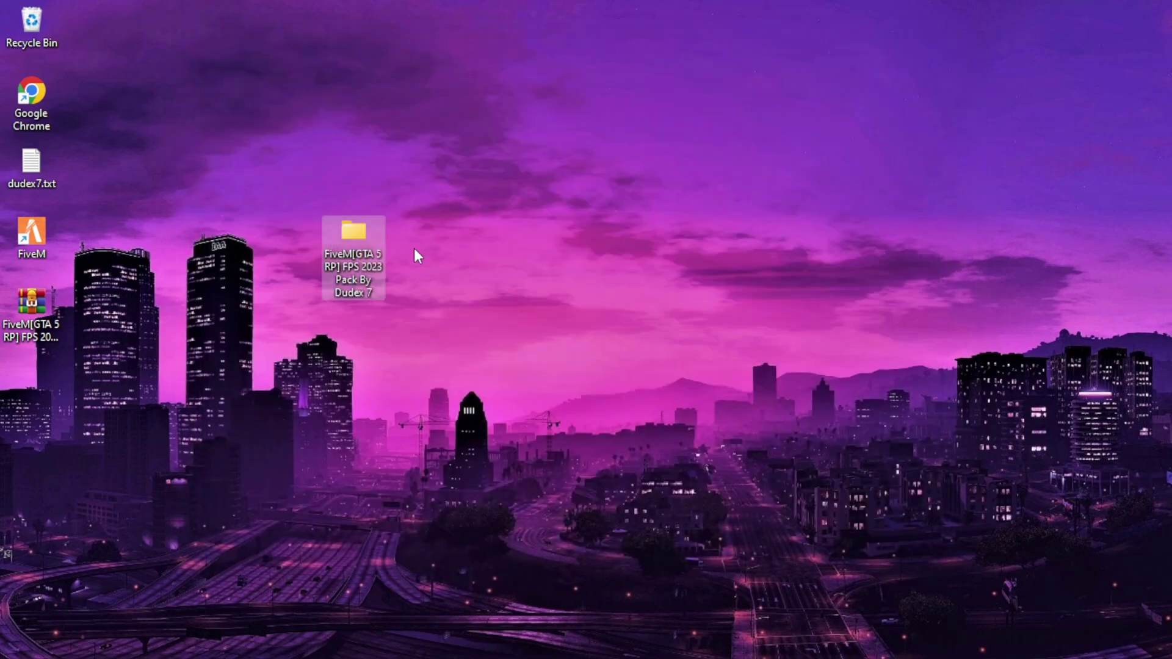
Run adwcleaner.exe as administrator from the pack's 4. Programs > ADW cleaner folder
{"action": "double_click", "coordinate": [343, 235]}
{"action": "left_click", "coordinate": [407, 285]}
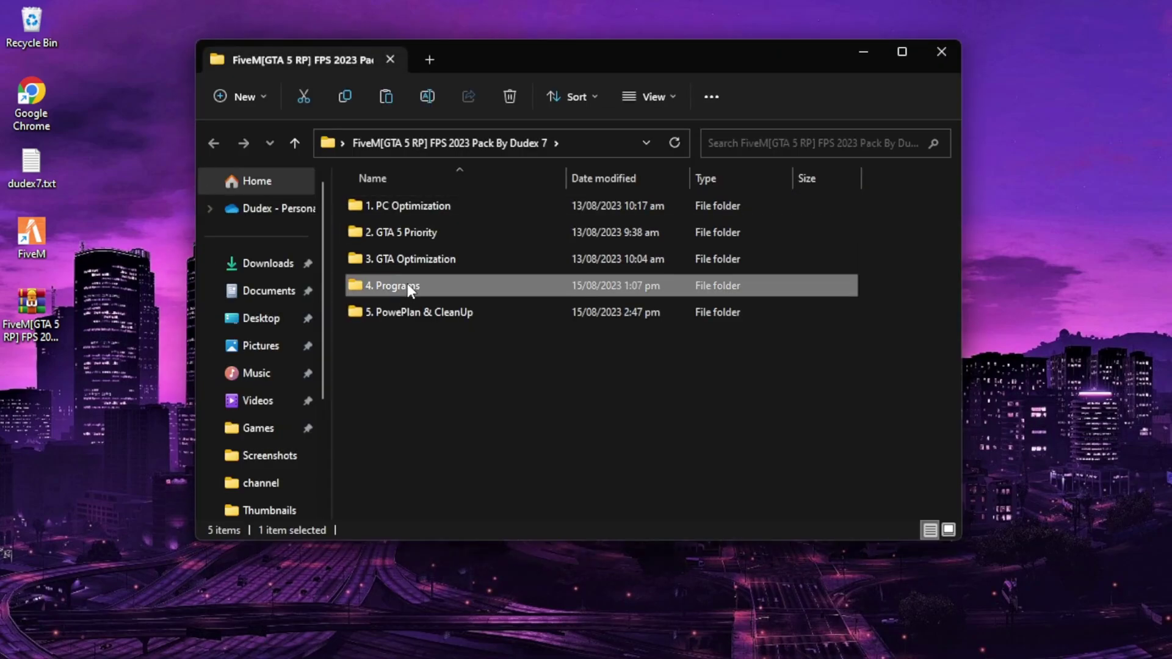
{"action": "double_click", "coordinate": [408, 283]}
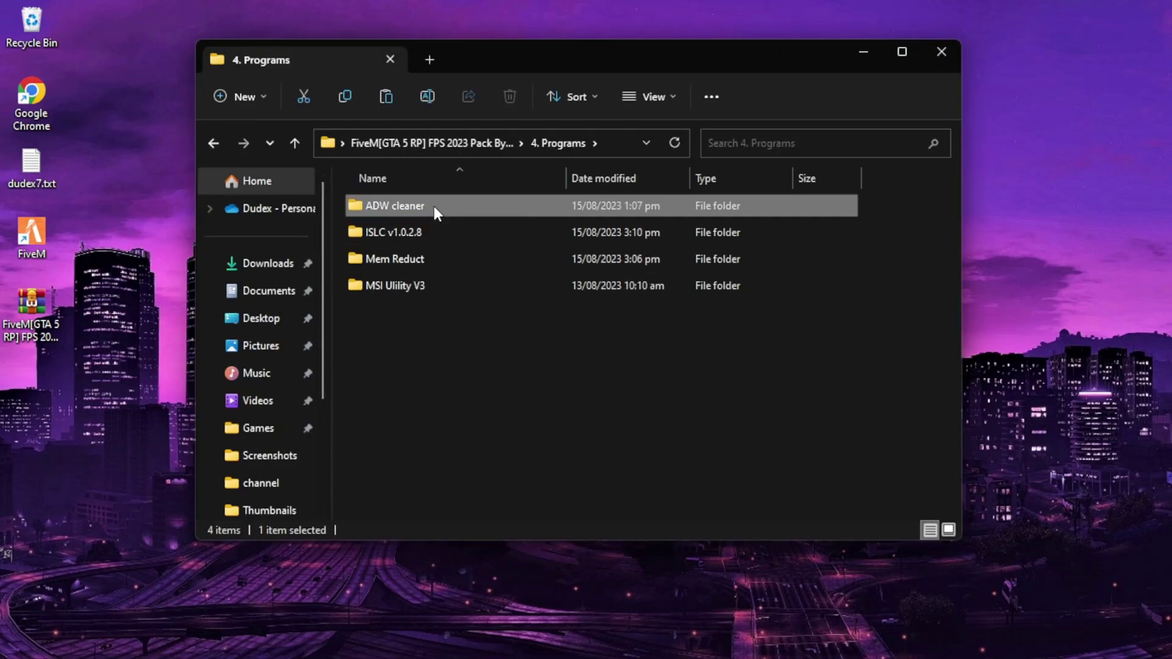
{"action": "double_click", "coordinate": [433, 206]}
{"action": "right_click", "coordinate": [436, 205]}
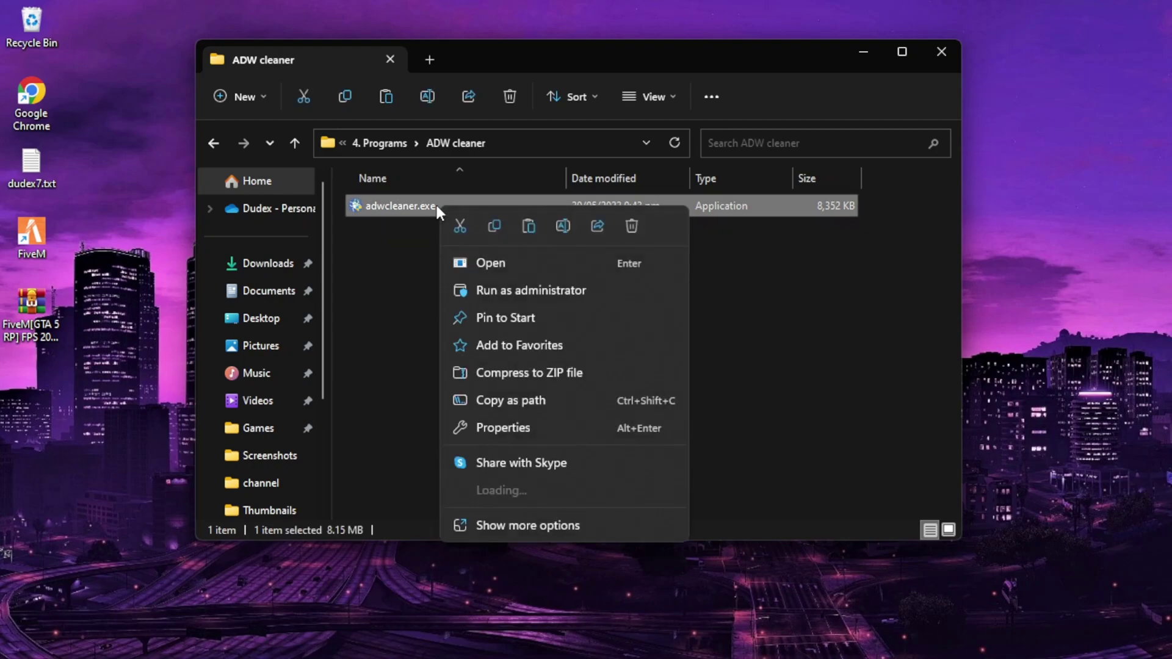
{"action": "left_click", "coordinate": [484, 287]}
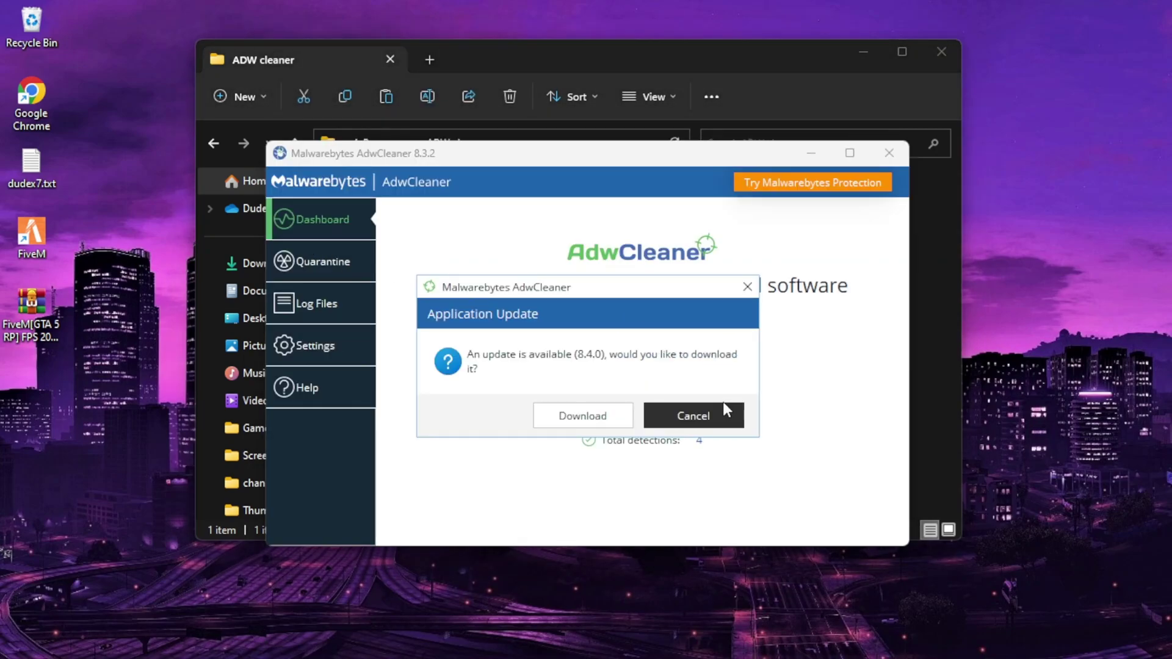
Decline the AdwCleaner 8.4.0 update and scan the computer for unwanted software
{"action": "left_click", "coordinate": [675, 415]}
{"action": "left_click", "coordinate": [678, 335]}
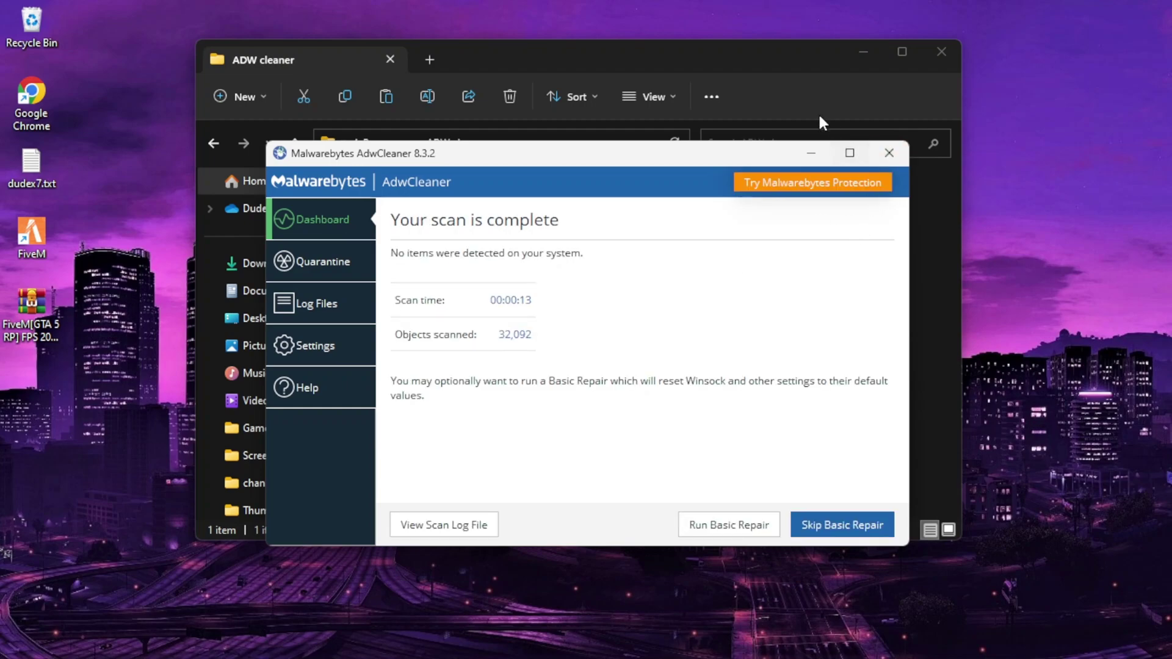
Close AdwCleaner and launch Intelligent standby list cleaner ISLC.exe from the pack's 4. Programs > ISLC v1.0.2.8 folder
{"action": "left_click", "coordinate": [891, 153]}
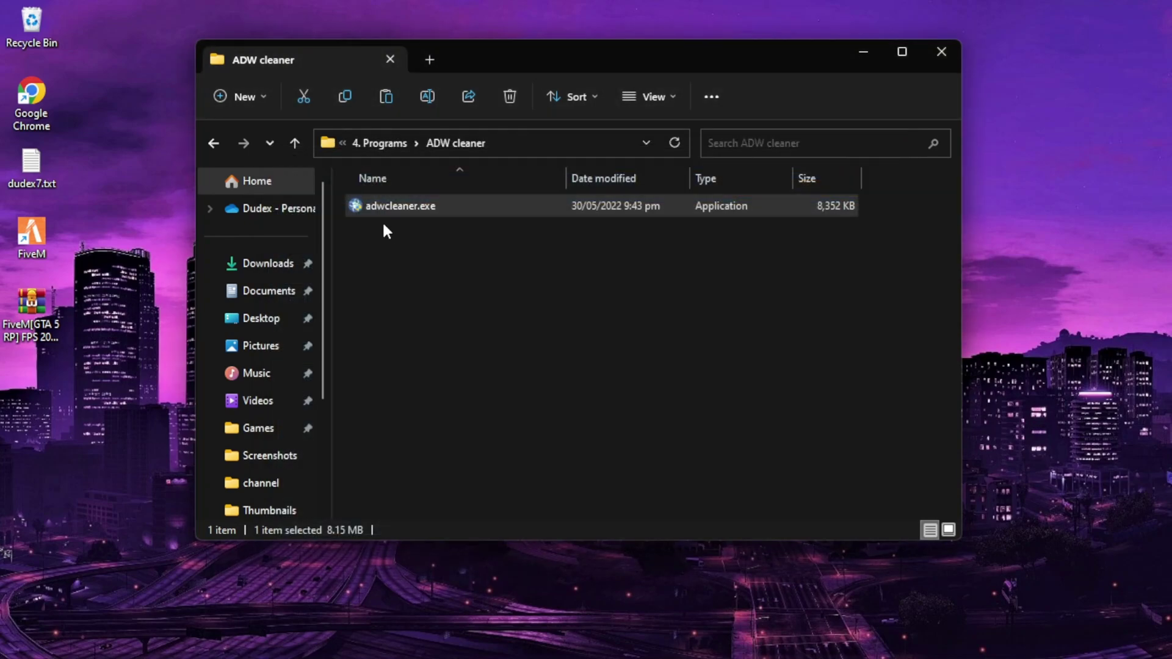
{"action": "left_click", "coordinate": [208, 151]}
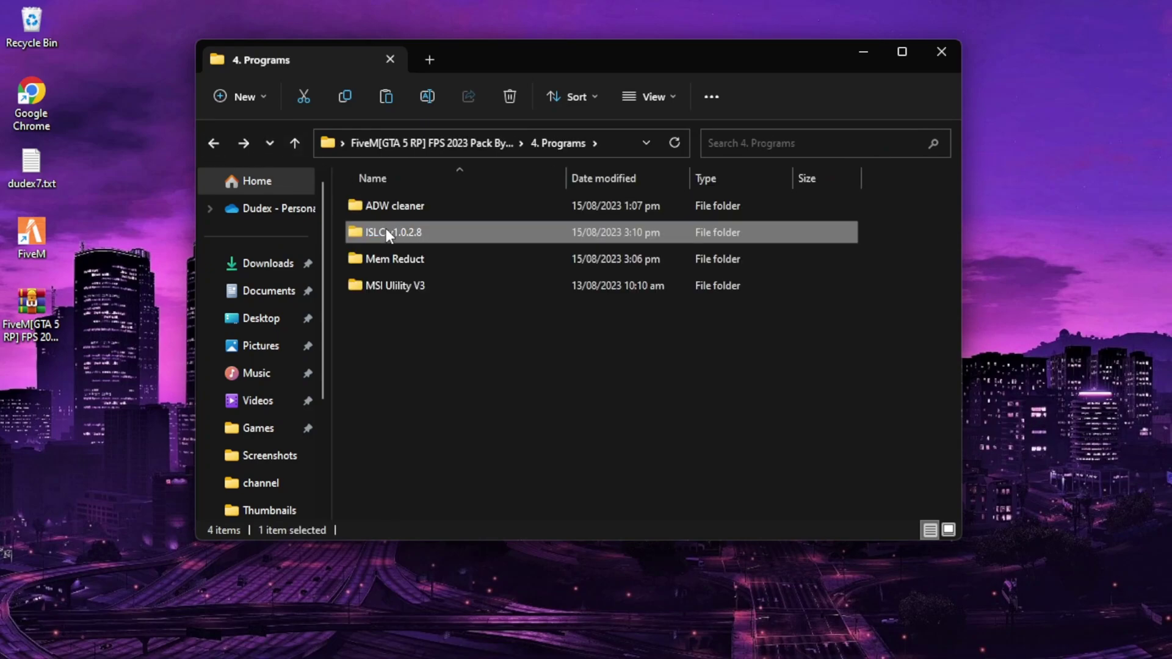
{"action": "double_click", "coordinate": [386, 231]}
{"action": "double_click", "coordinate": [401, 204]}
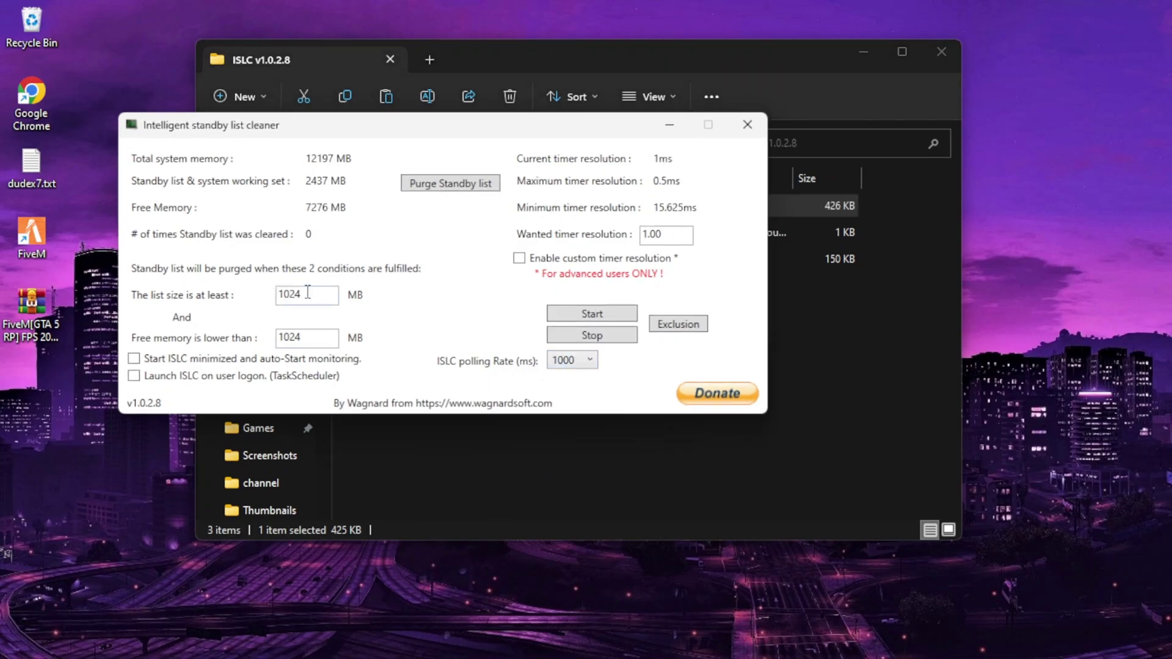
Set the free memory threshold to 6000 MB and enable a custom timer resolution of 0.50
{"action": "double_click", "coordinate": [323, 337]}
{"action": "key", "text": "BackSpace"}
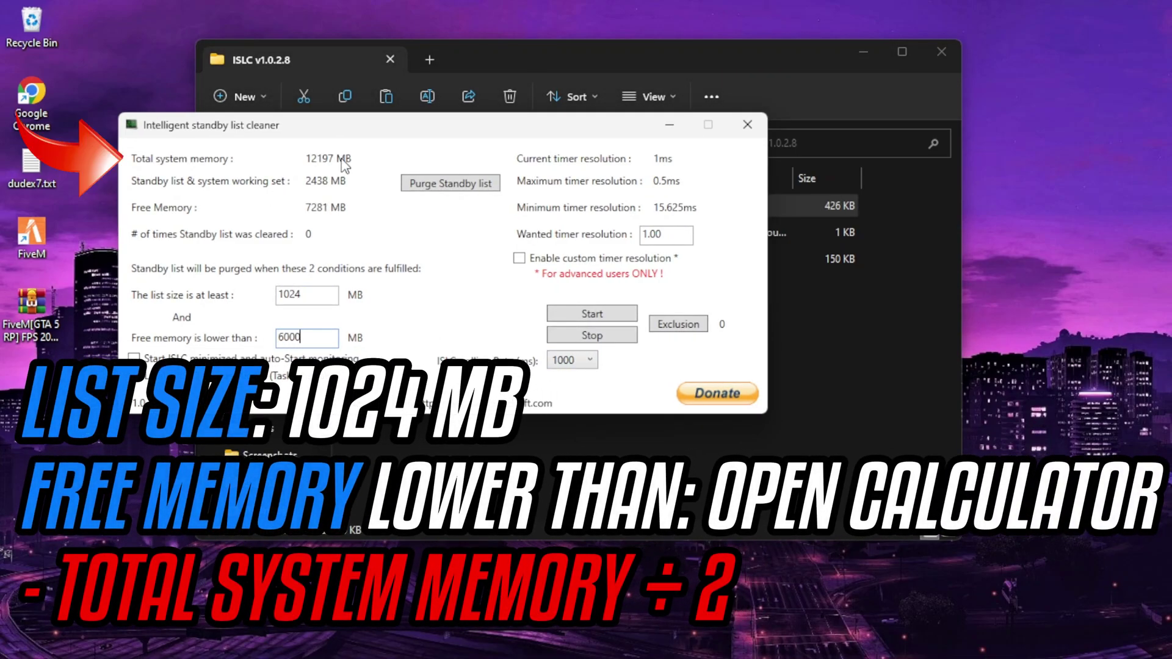
{"action": "key", "text": "Tab"}
{"action": "key", "text": "BackSpace"}
{"action": "type", "text": "0.50"}
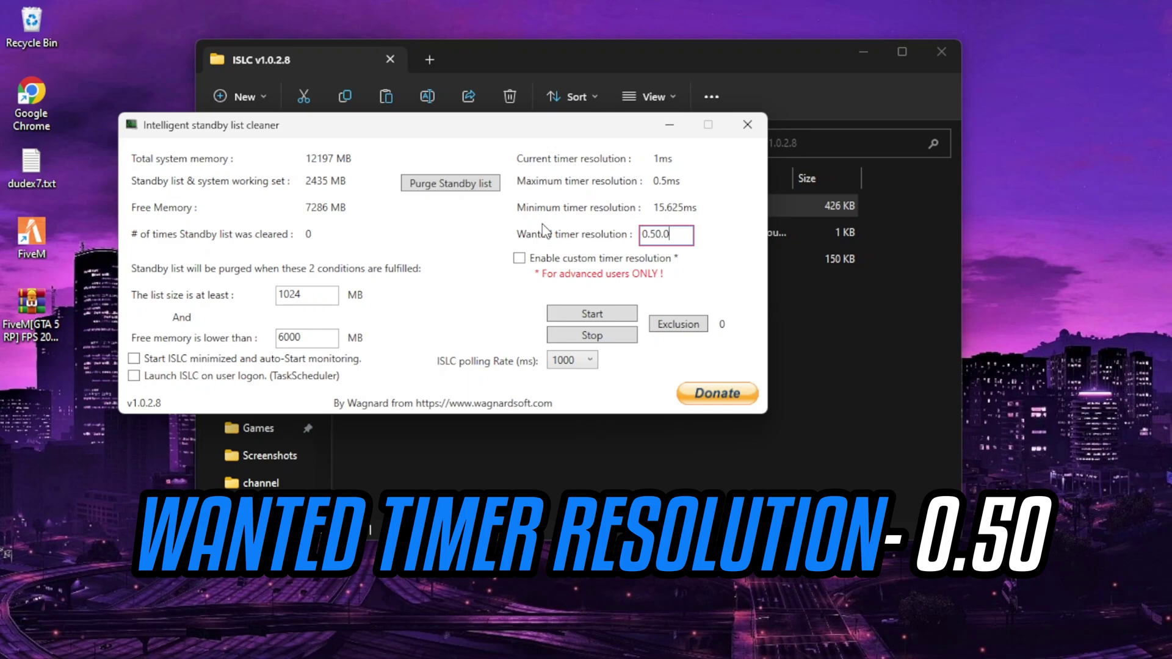
{"action": "left_click", "coordinate": [520, 258]}
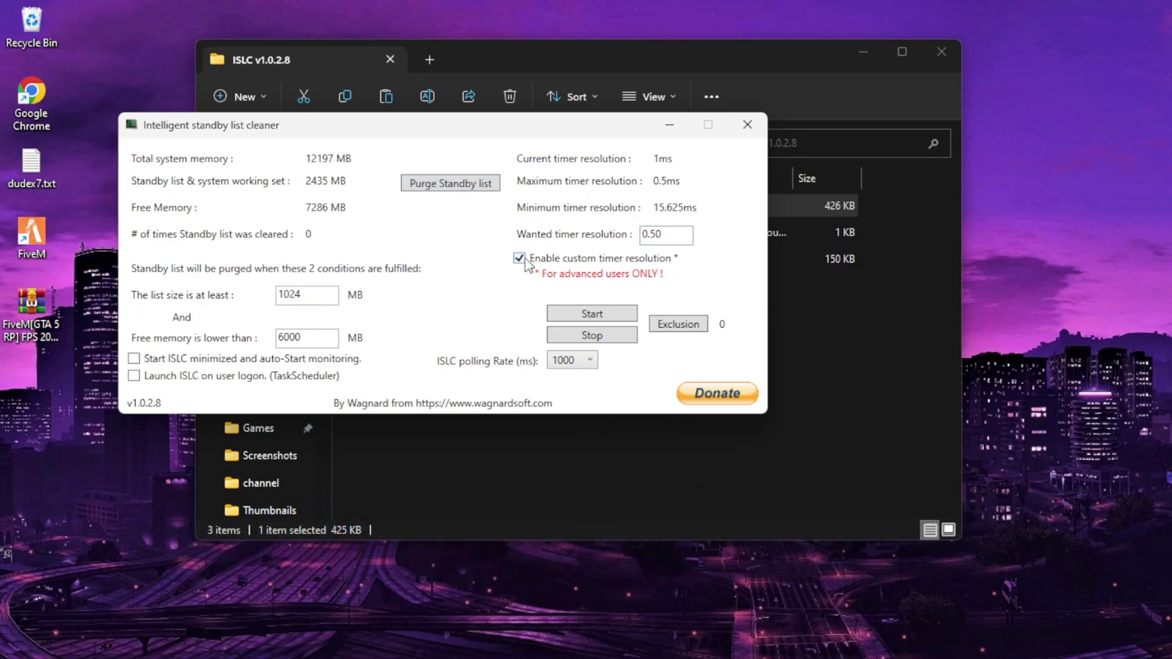
Select an ISLC polling rate of 1000 ms, then start the standby list monitoring and close the window
{"action": "left_click", "coordinate": [568, 361]}
{"action": "left_click", "coordinate": [563, 398]}
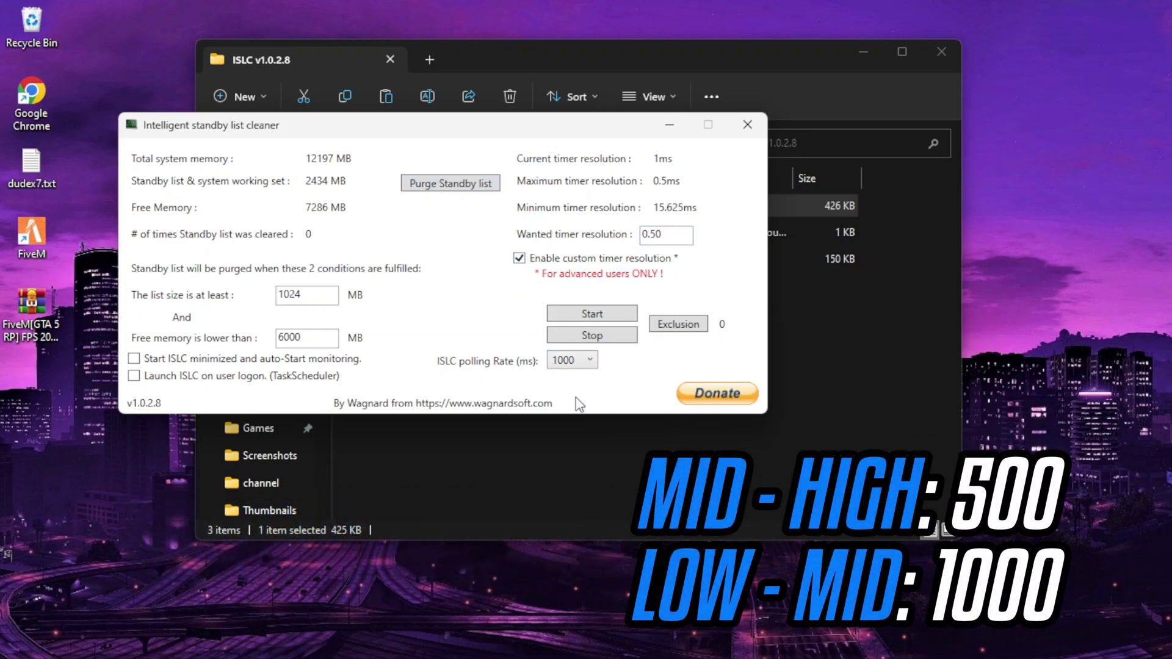
{"action": "left_click", "coordinate": [568, 361]}
{"action": "left_click", "coordinate": [565, 413]}
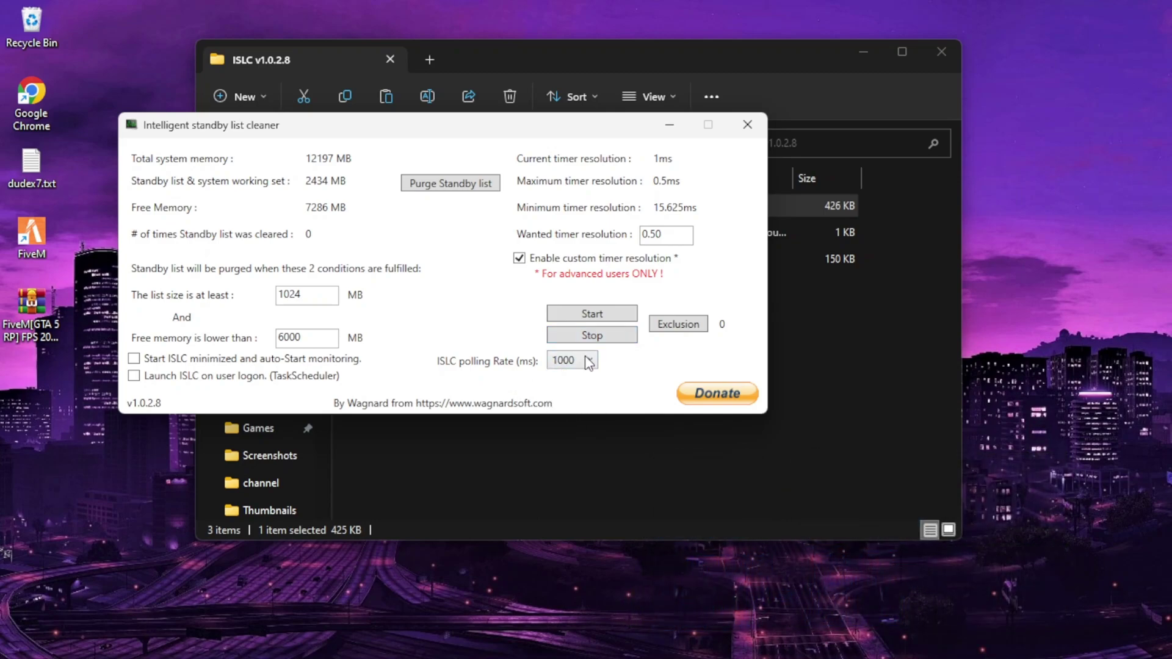
{"action": "left_click", "coordinate": [602, 315]}
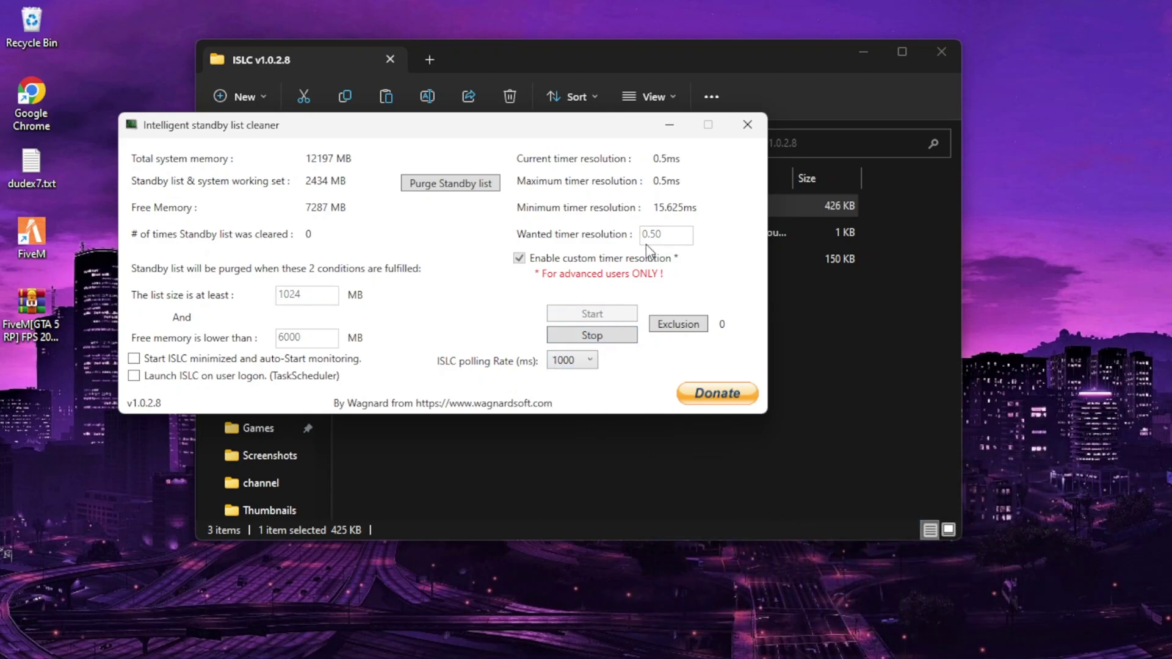
{"action": "left_click", "coordinate": [750, 125]}
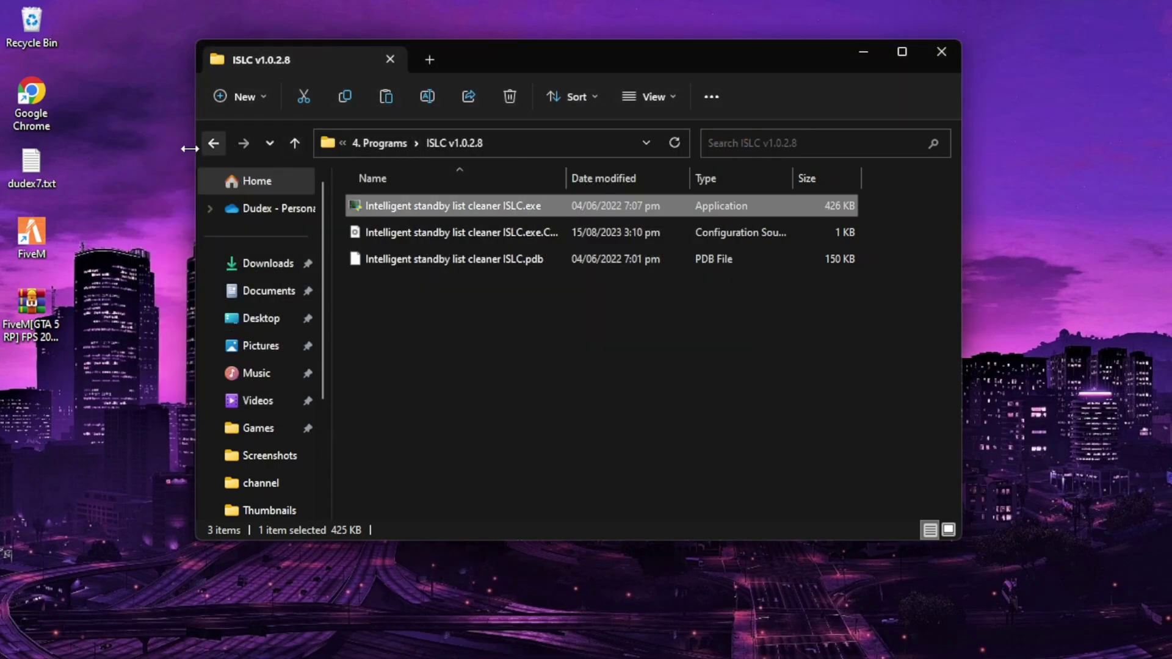
Open the pack's 4. Programs > Mem Reduct folder and select memreduct-3.4-setup.exe
{"action": "left_click", "coordinate": [211, 142]}
{"action": "double_click", "coordinate": [361, 260]}
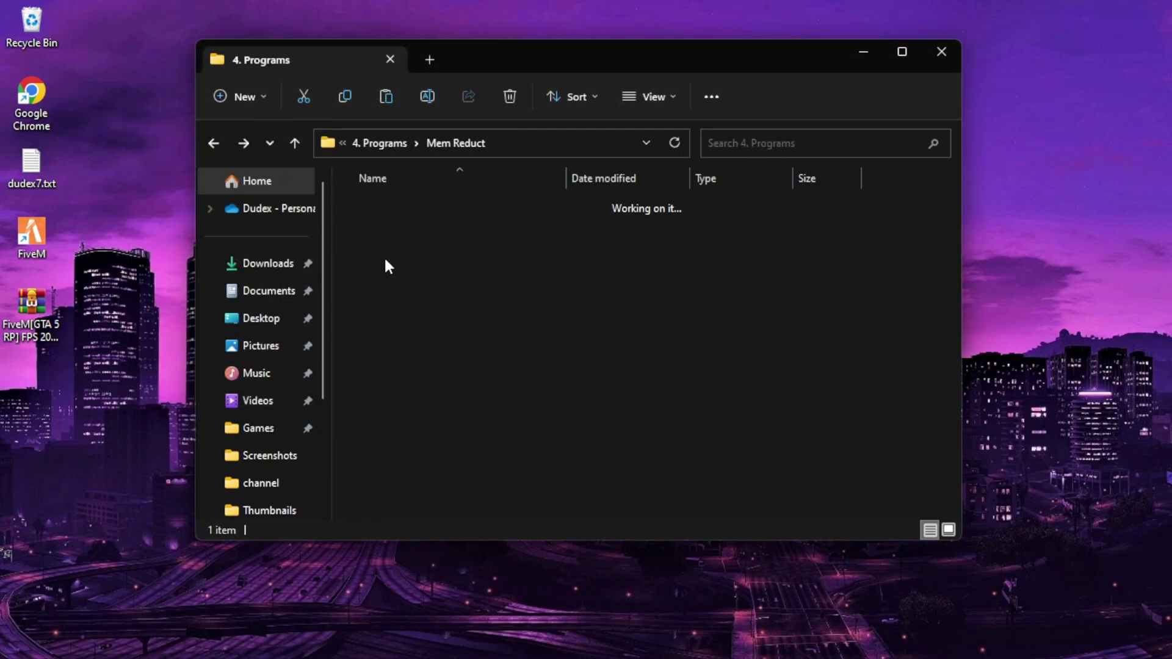
{"action": "left_click", "coordinate": [411, 211]}
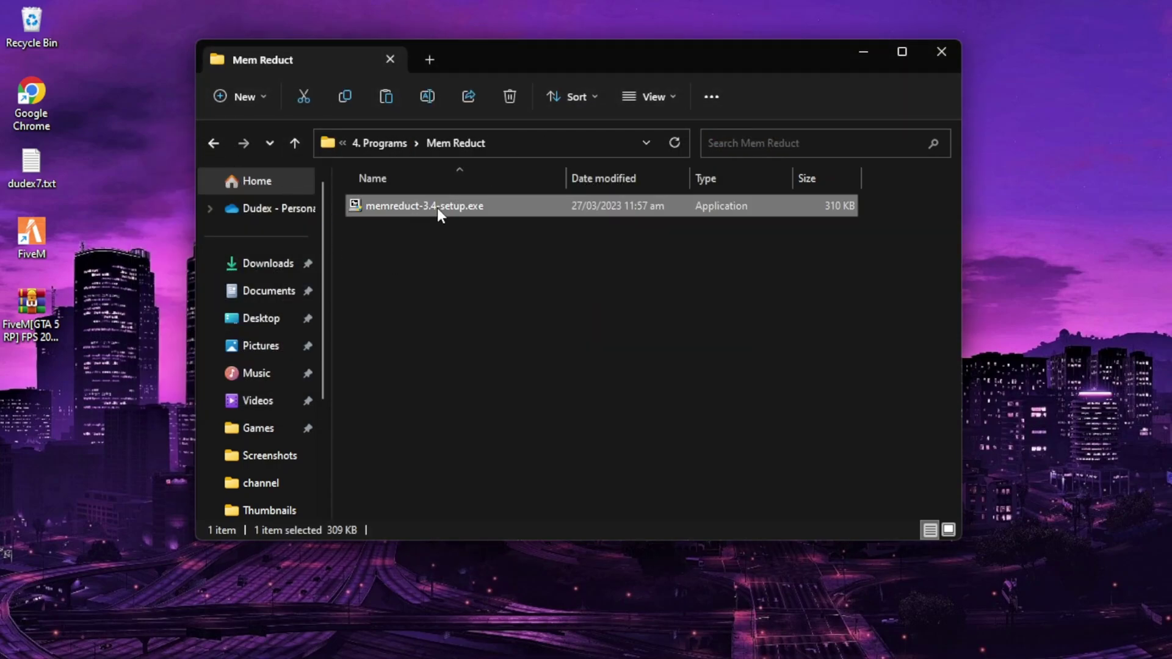
Search Windows for Mem Reduct and launch the installed app
{"action": "key", "text": "super"}
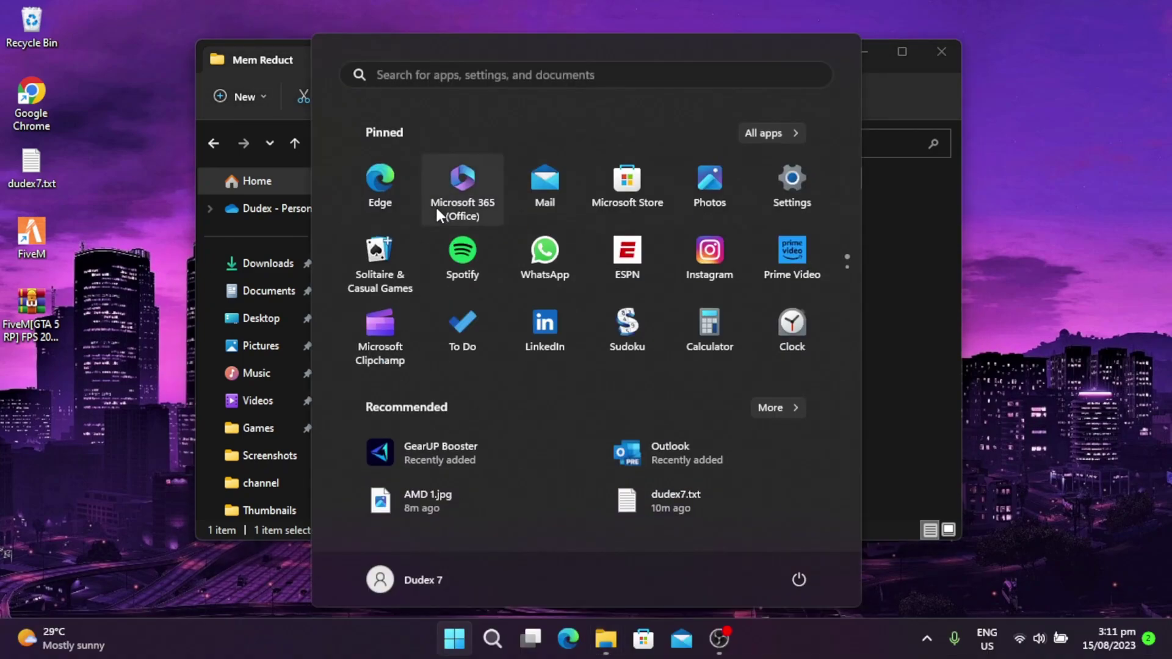
{"action": "type", "text": "mr bean"}
{"action": "key", "text": "BackSpace"}
{"action": "key", "text": "BackSpace"}
{"action": "key", "text": "BackSpace"}
{"action": "key", "text": "BackSpace"}
{"action": "key", "text": "BackSpace"}
{"action": "key", "text": "BackSpace"}
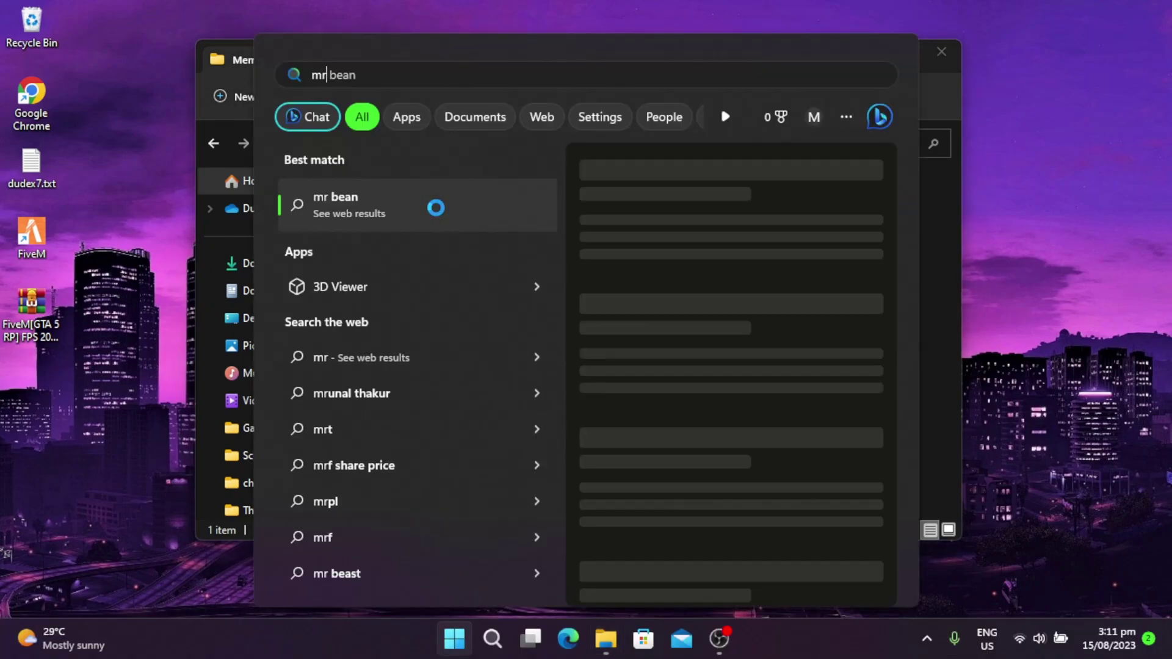
{"action": "type", "text": "em"}
{"action": "left_click", "coordinate": [405, 215]}
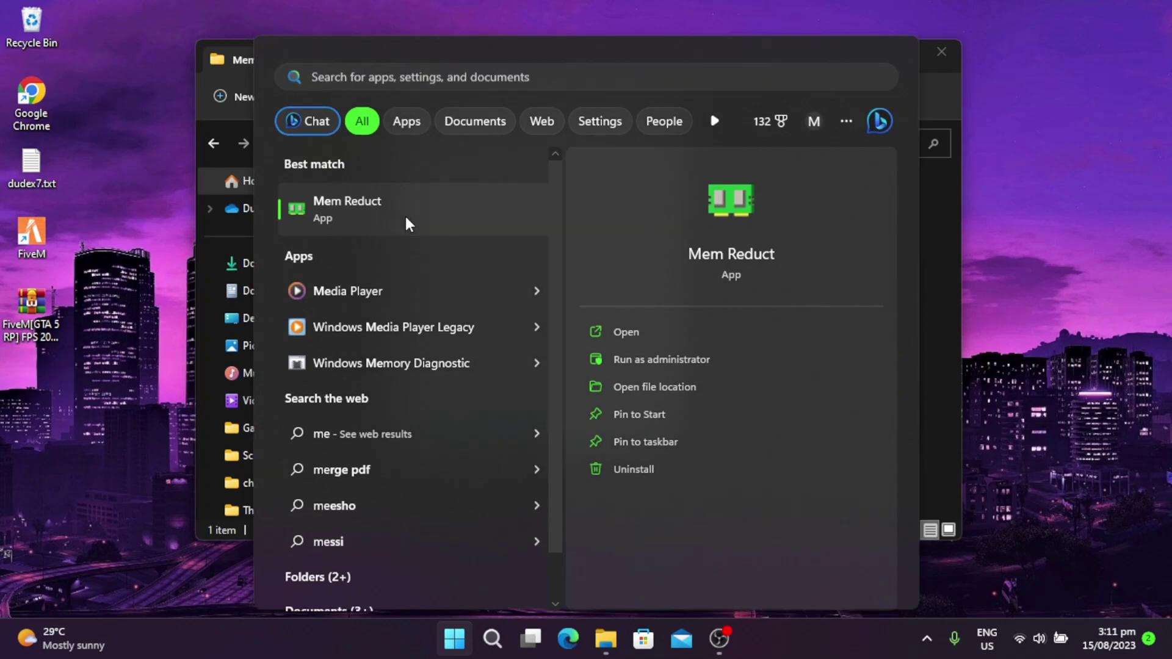
Clean the system memory with Mem Reduct and close its window
{"action": "left_click", "coordinate": [567, 426]}
{"action": "left_click", "coordinate": [588, 312]}
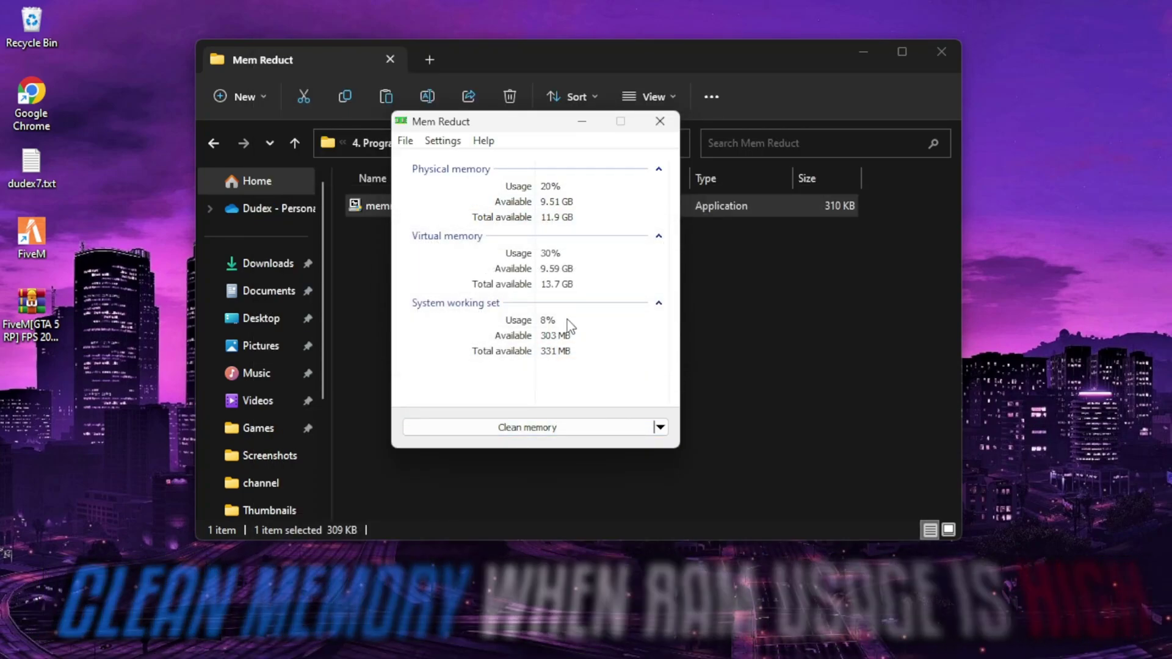
{"action": "left_click", "coordinate": [660, 122]}
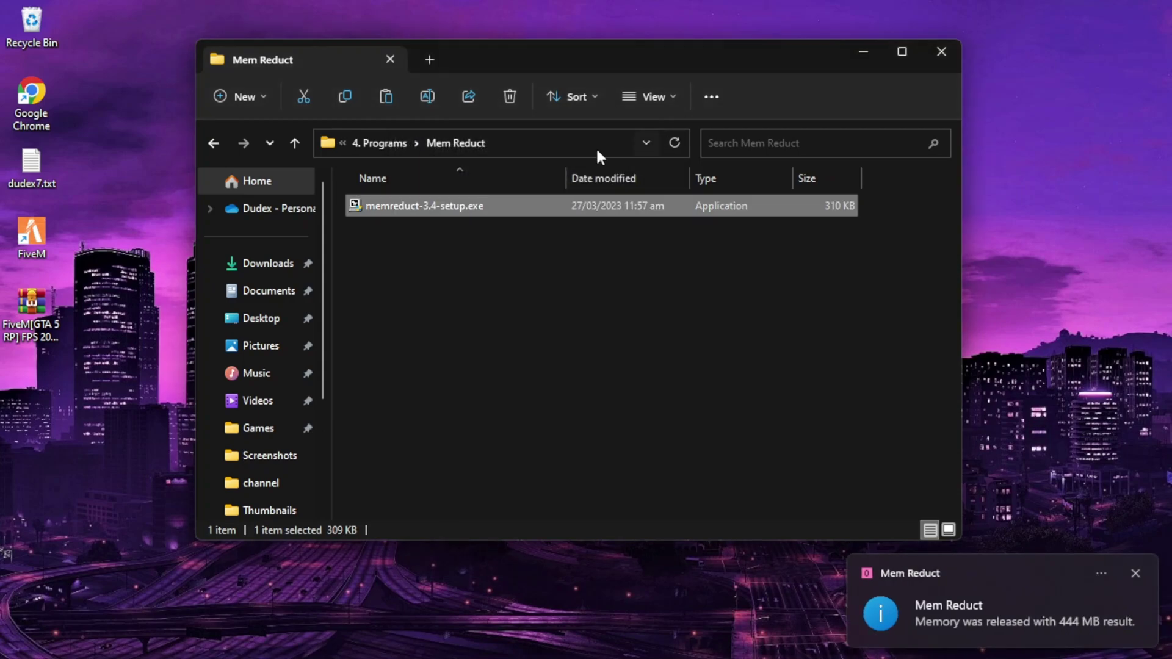
Run MSI_util_v3.exe as administrator from the pack's 4. Programs > MSI Ulility V3 folder
{"action": "left_click", "coordinate": [204, 147]}
{"action": "double_click", "coordinate": [387, 281]}
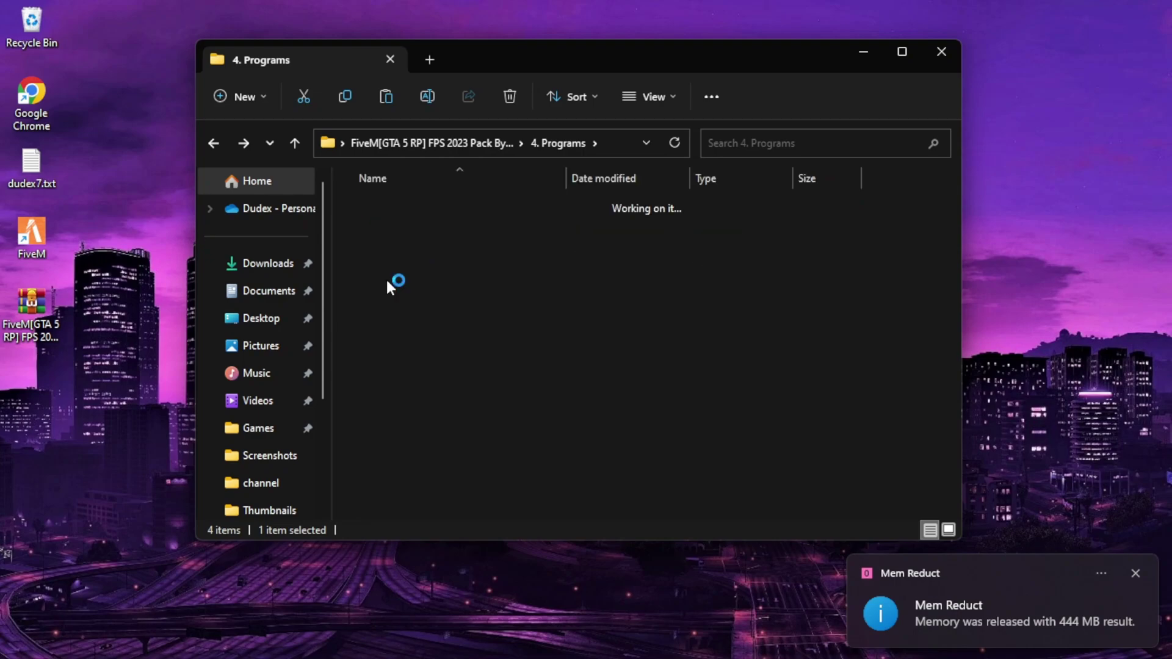
{"action": "right_click", "coordinate": [405, 208]}
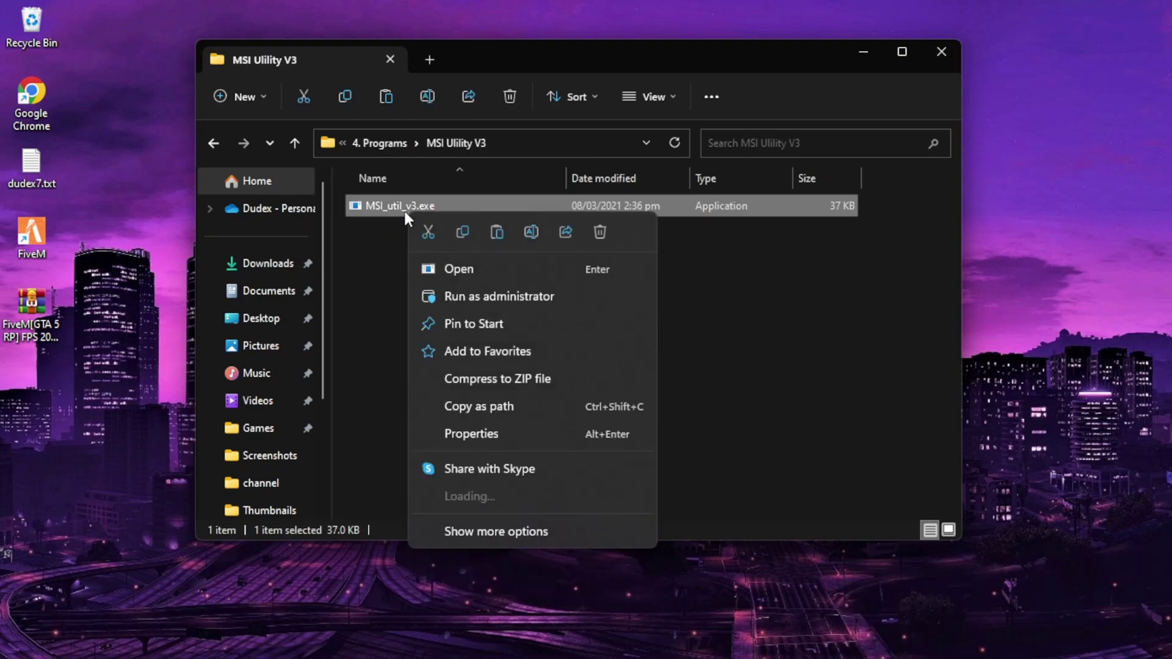
{"action": "left_click", "coordinate": [511, 296]}
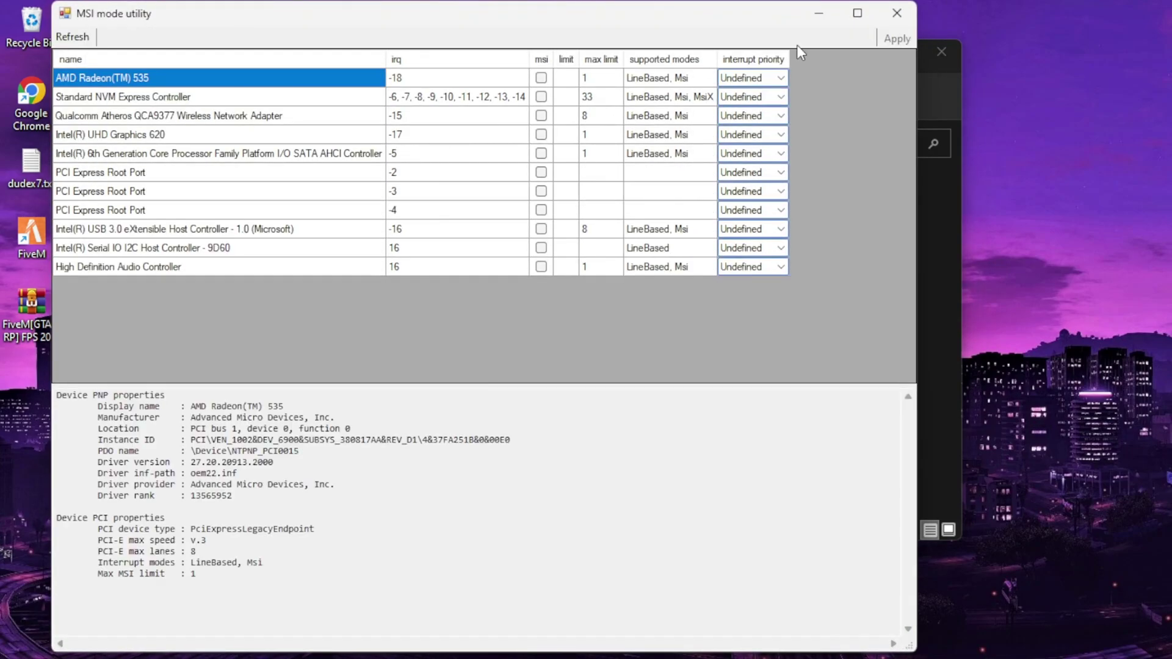
Set the interrupt priority of the AMD Radeon(TM) 535 graphics card to High and close the utility
{"action": "left_click", "coordinate": [725, 82]}
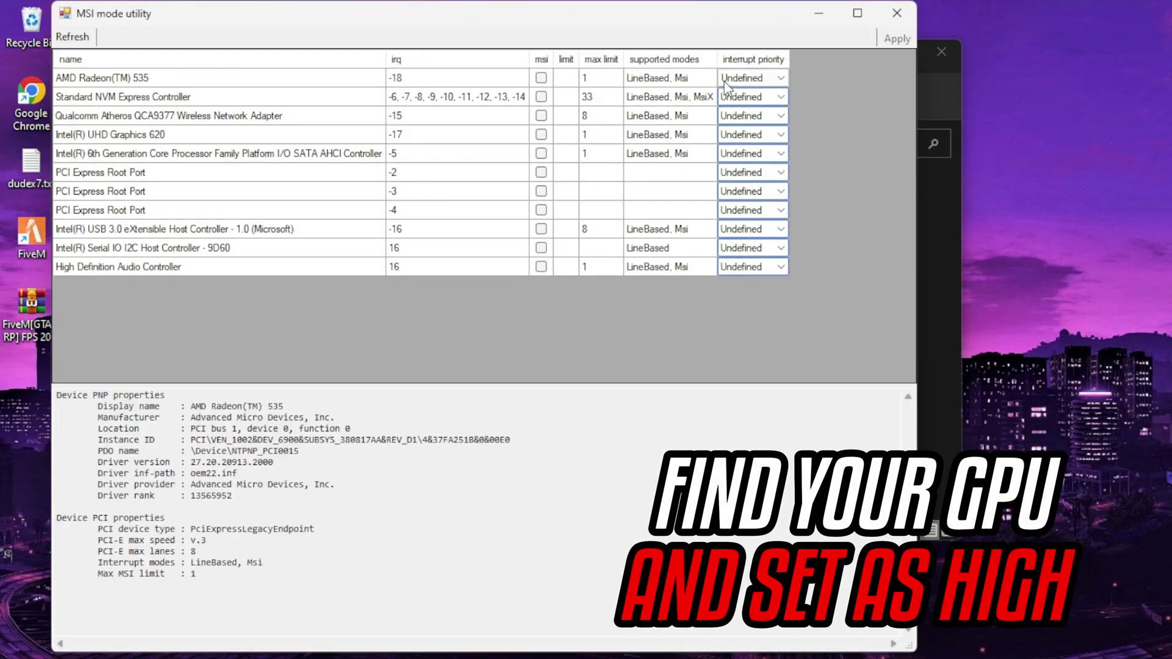
{"action": "left_click", "coordinate": [735, 80]}
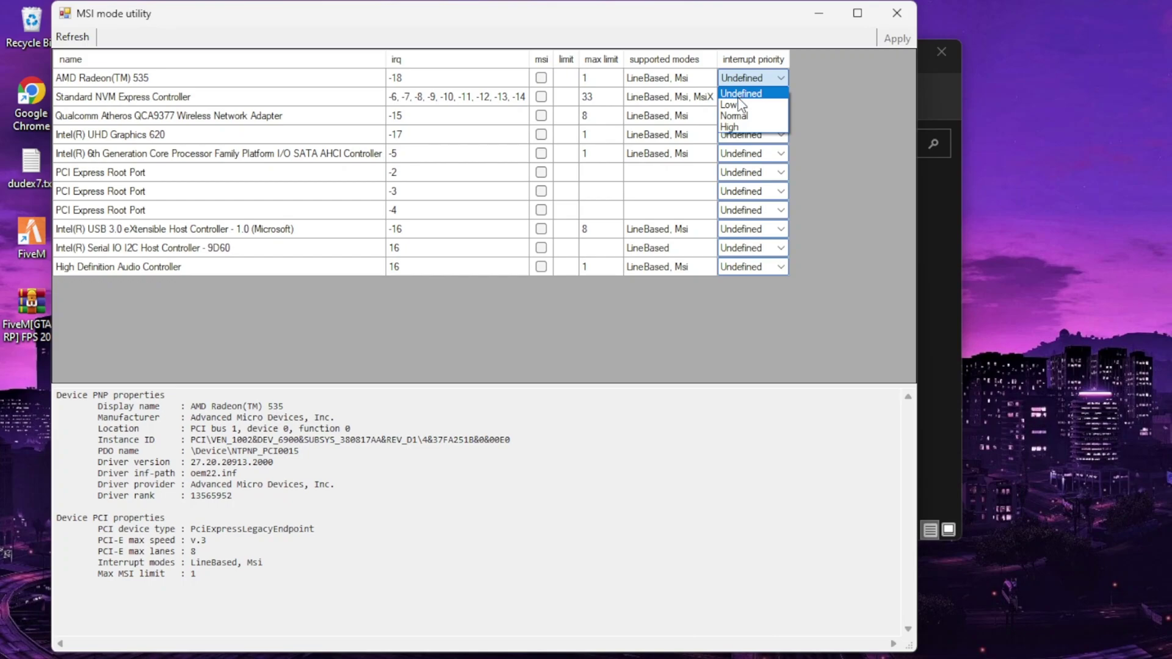
{"action": "left_click", "coordinate": [740, 127]}
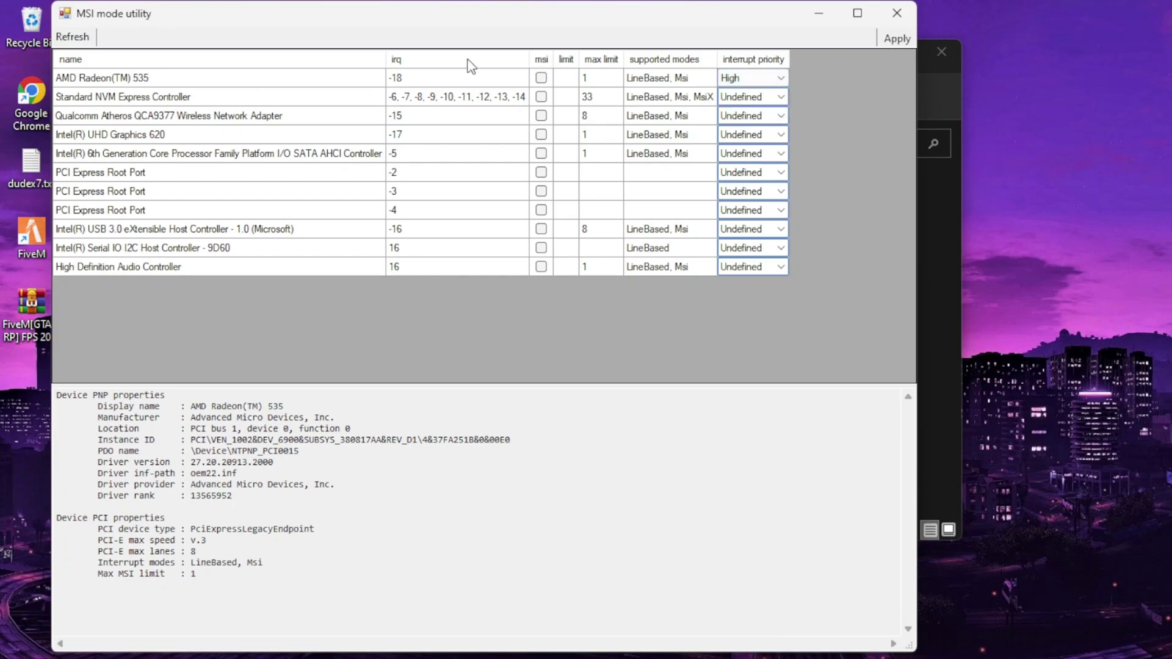
{"action": "left_click", "coordinate": [901, 19]}
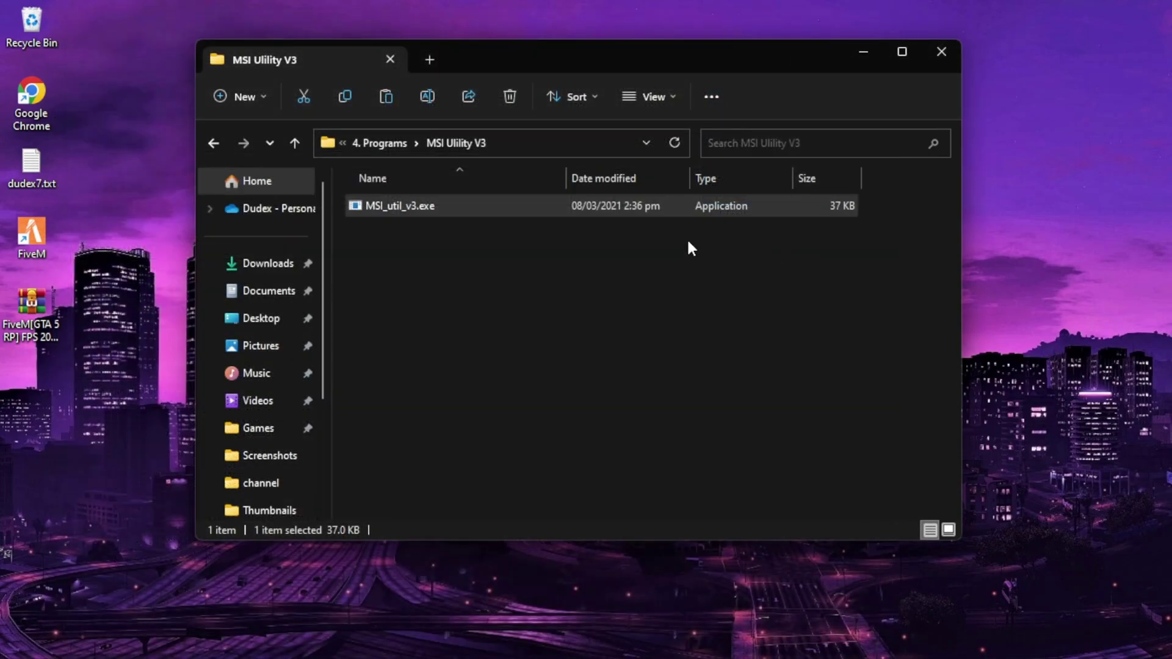
Run Delete Temparory Files.bat as administrator from the pack's 5. PowePlan & CleanUp folder
{"action": "left_click", "coordinate": [215, 144]}
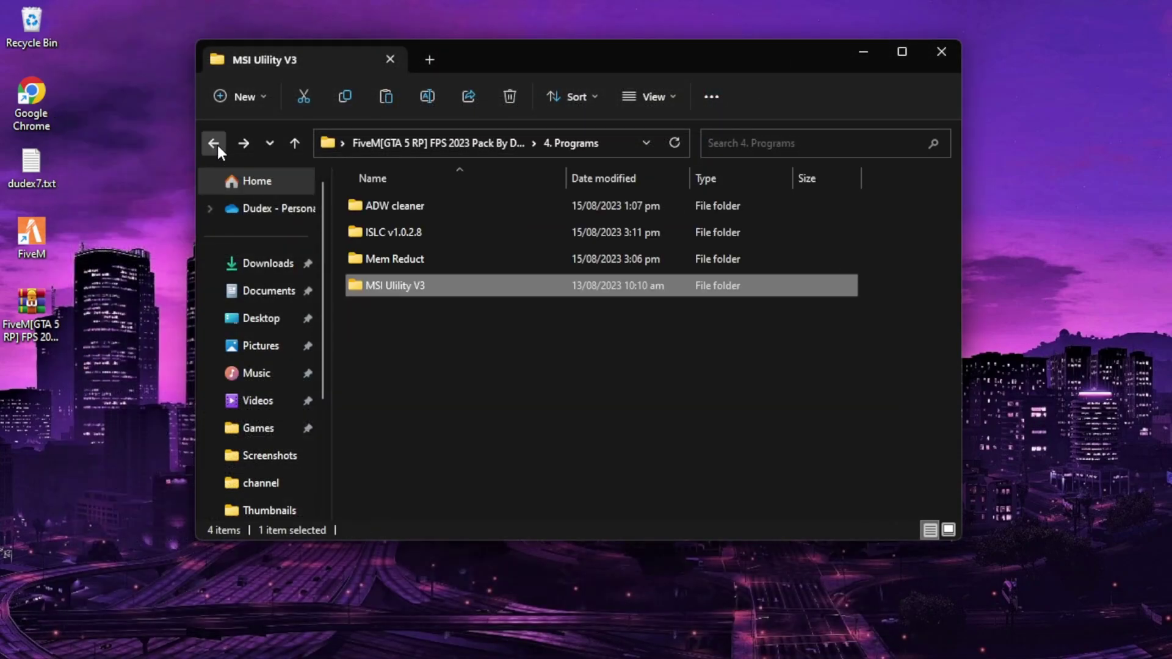
{"action": "left_click", "coordinate": [215, 144]}
{"action": "left_click", "coordinate": [416, 308]}
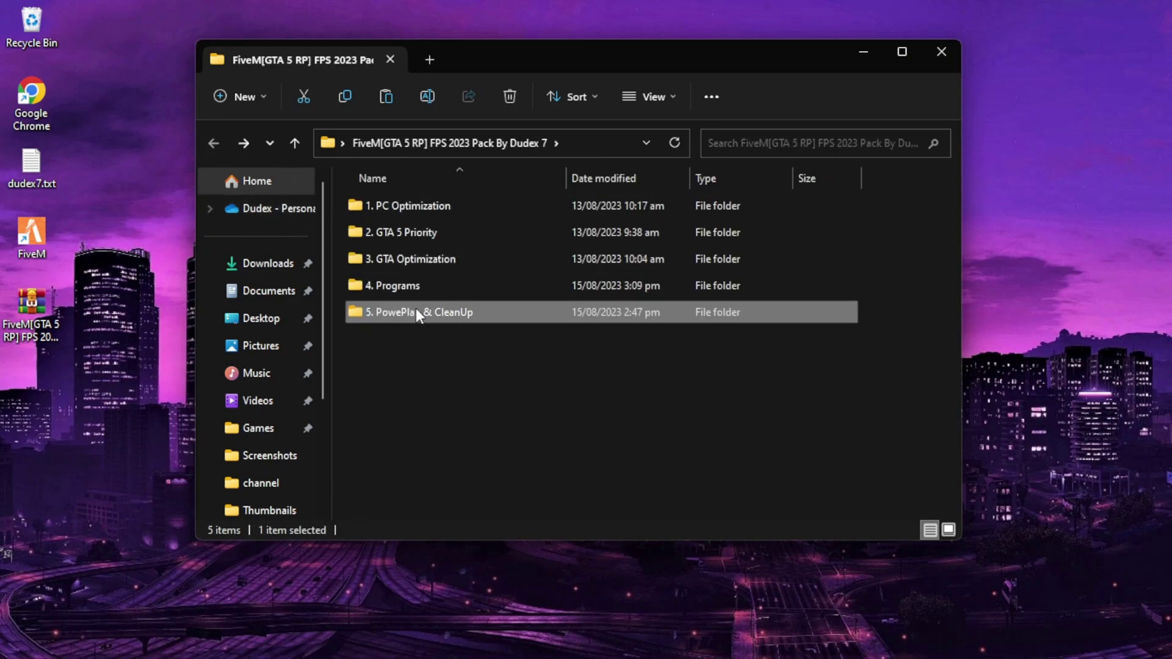
{"action": "double_click", "coordinate": [416, 308]}
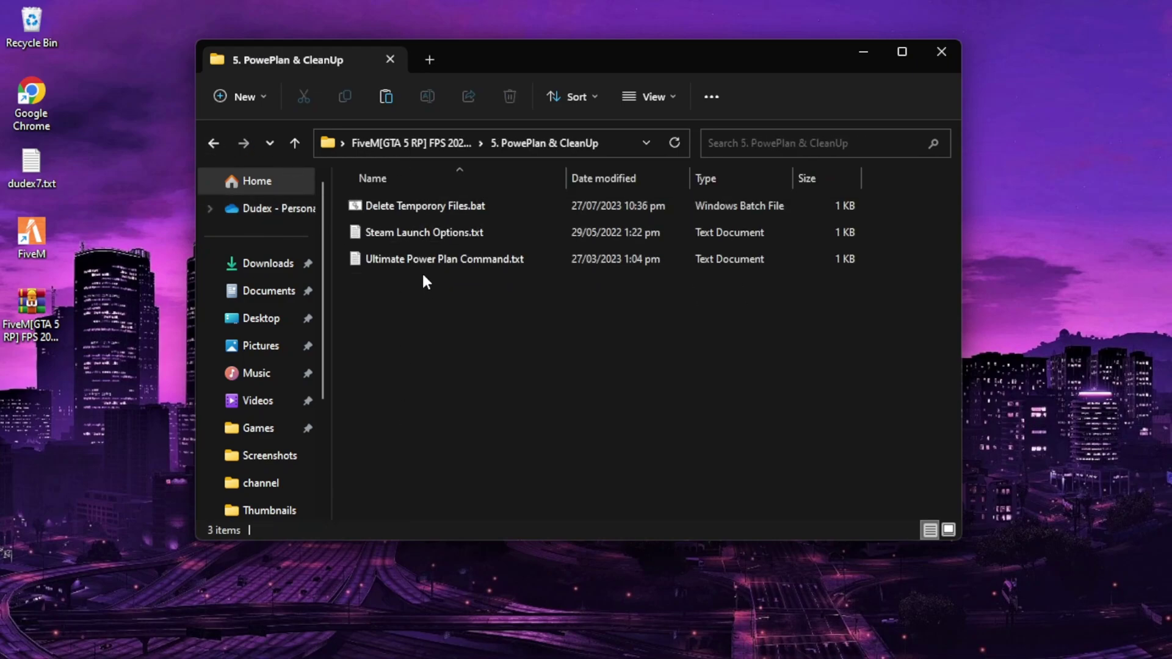
{"action": "left_click", "coordinate": [438, 205]}
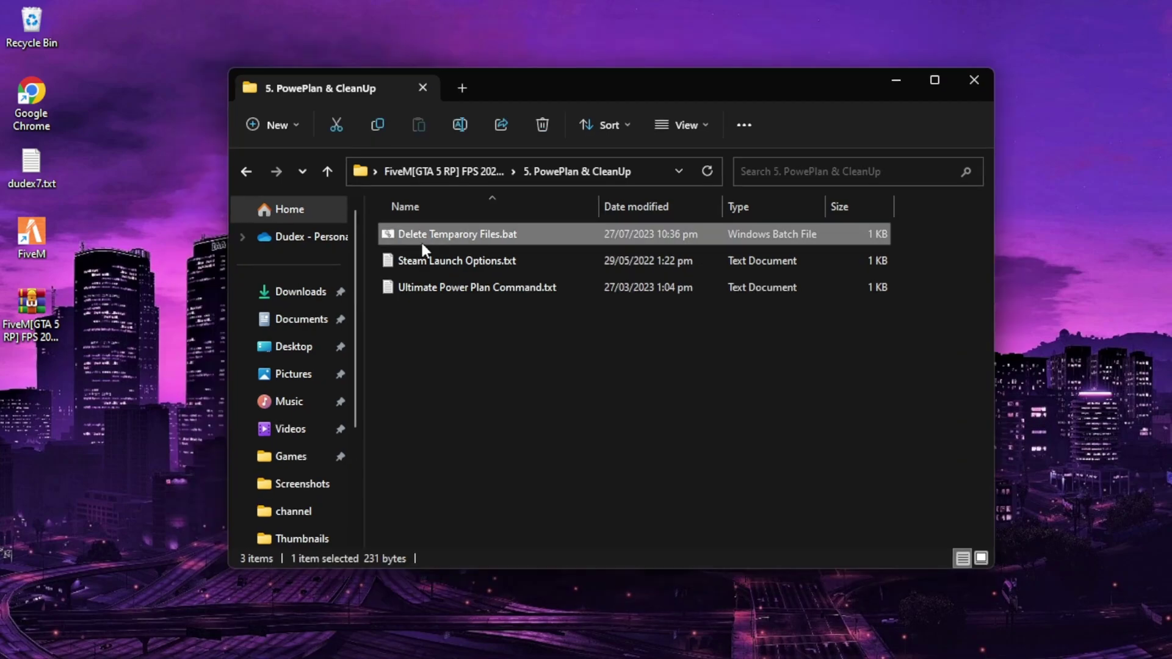
{"action": "right_click", "coordinate": [420, 240]}
{"action": "left_click", "coordinate": [480, 322]}
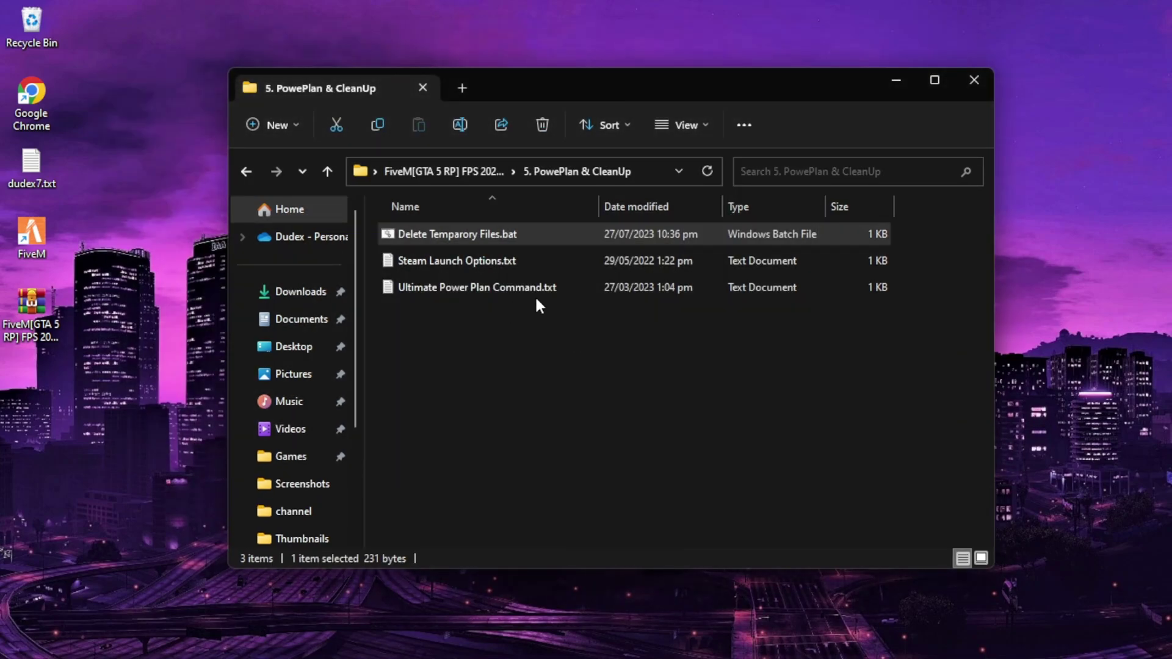
Open Steam Launch Options.txt, select all of its launch options, and close the file
{"action": "left_click", "coordinate": [497, 259]}
{"action": "right_click", "coordinate": [497, 258]}
{"action": "left_click", "coordinate": [427, 265]}
{"action": "double_click", "coordinate": [427, 265]}
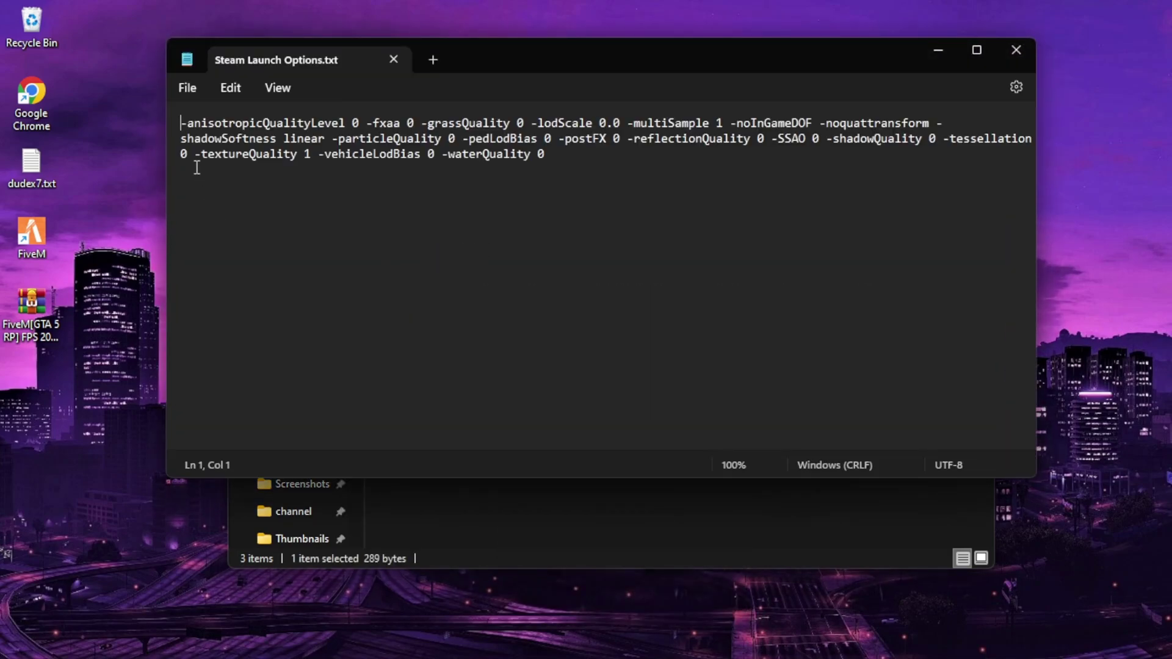
{"action": "key", "text": "ctrl+a"}
{"action": "left_click", "coordinate": [599, 194]}
{"action": "left_click", "coordinate": [1015, 52]}
Copy the powercfg -duplicatescheme command from Ultimate Power Plan Command.txt and close the file
{"action": "double_click", "coordinate": [465, 295]}
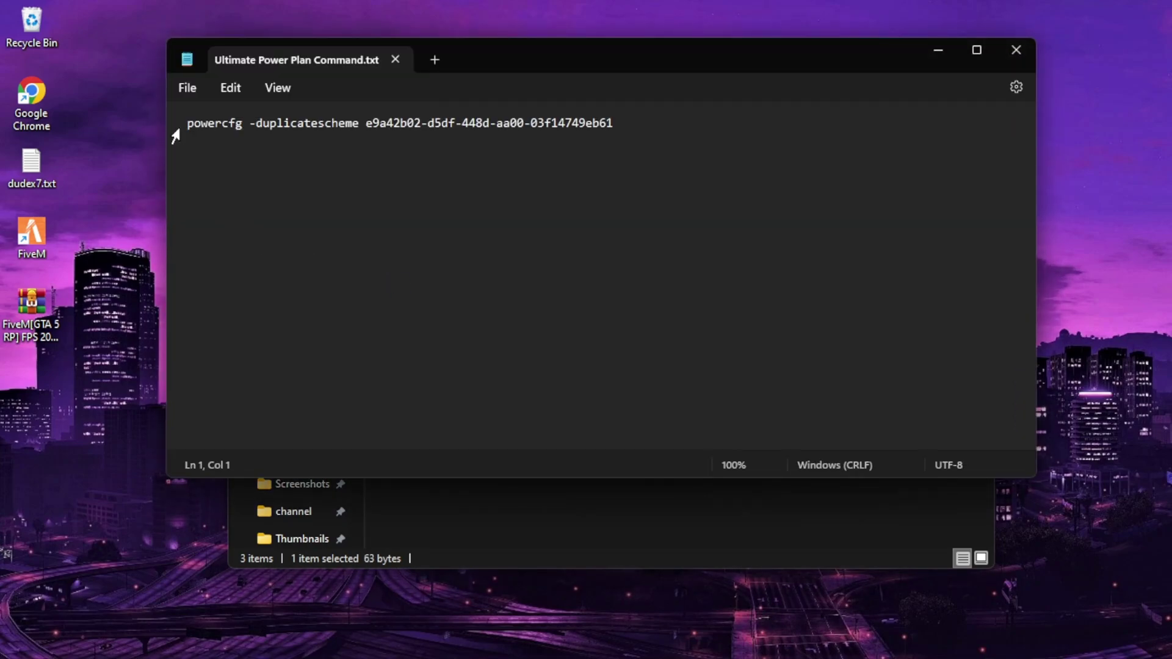
{"action": "key", "text": "ctrl+a"}
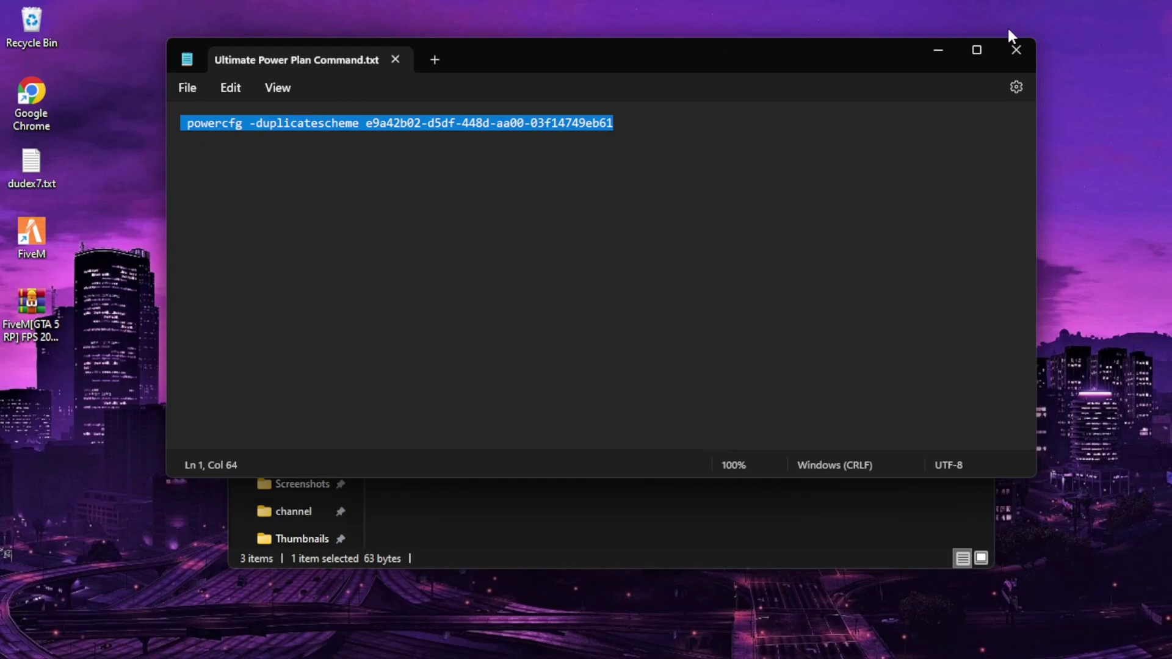
{"action": "right_click", "coordinate": [527, 127]}
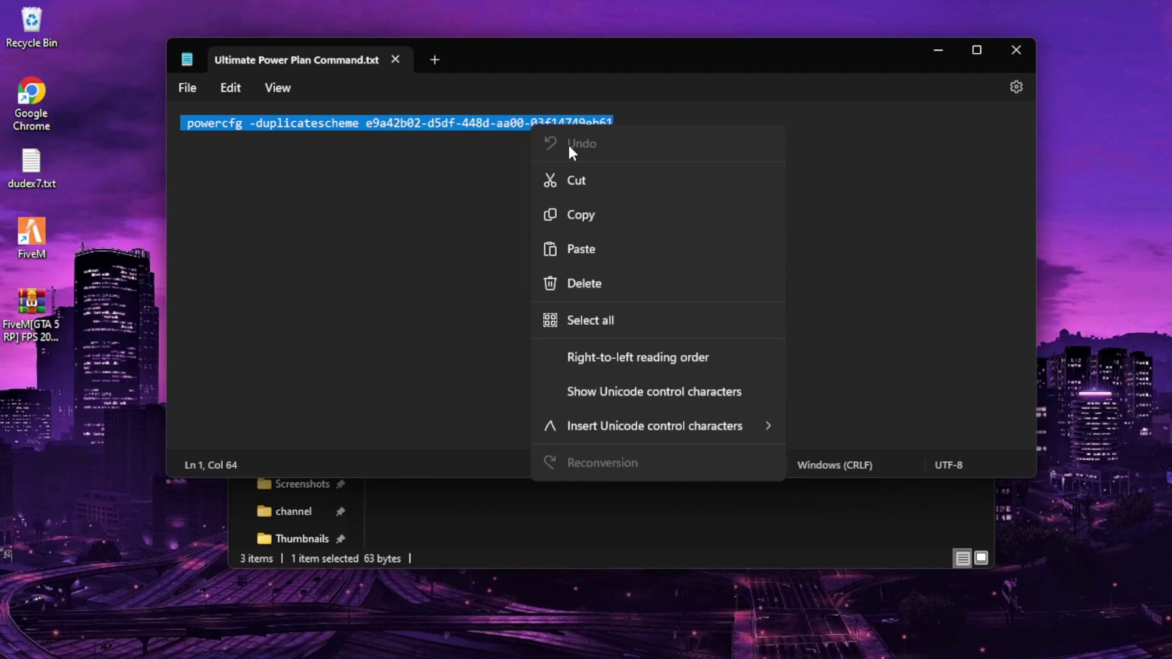
{"action": "left_click", "coordinate": [591, 213]}
{"action": "left_click", "coordinate": [1018, 50]}
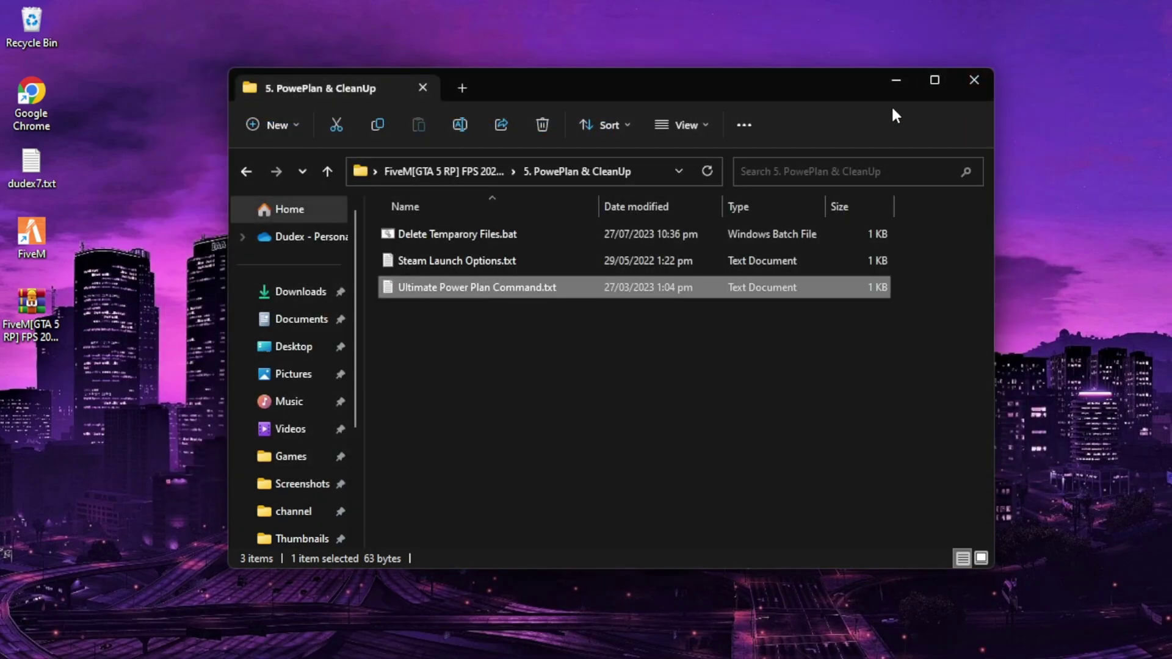
Run the copied powercfg -duplicatescheme e9a42b02-d5df-448d-aa00-03f14749eb61 command in Command Prompt, and close the window
{"action": "key", "text": "super"}
{"action": "type", "text": "cmf"}
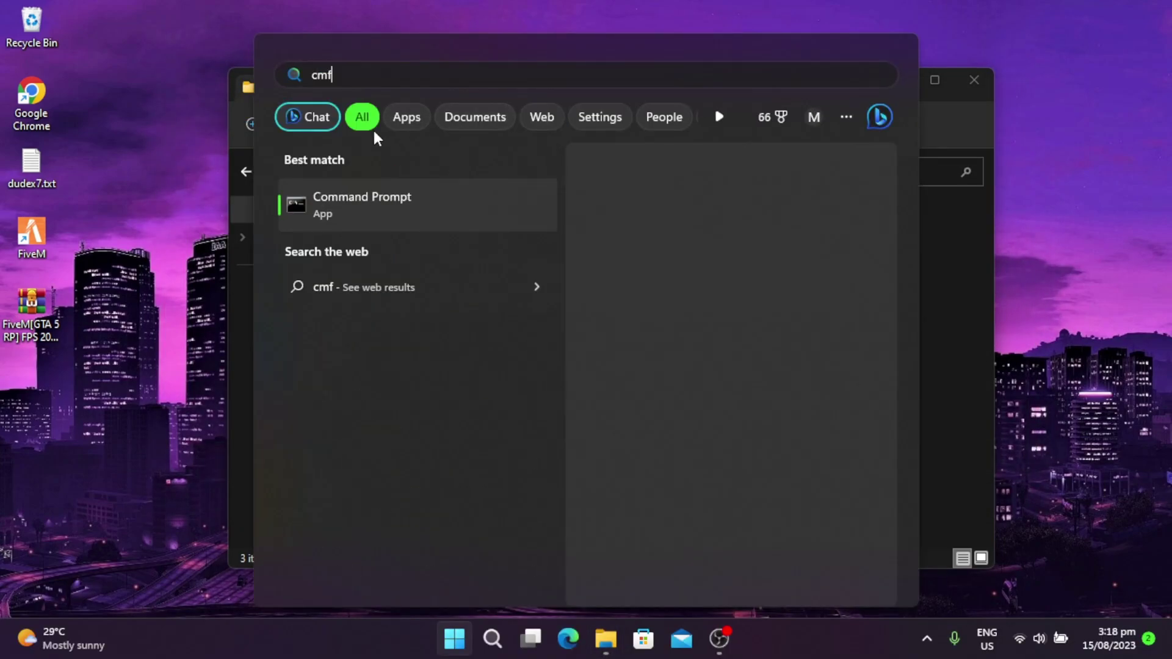
{"action": "key", "text": "Return"}
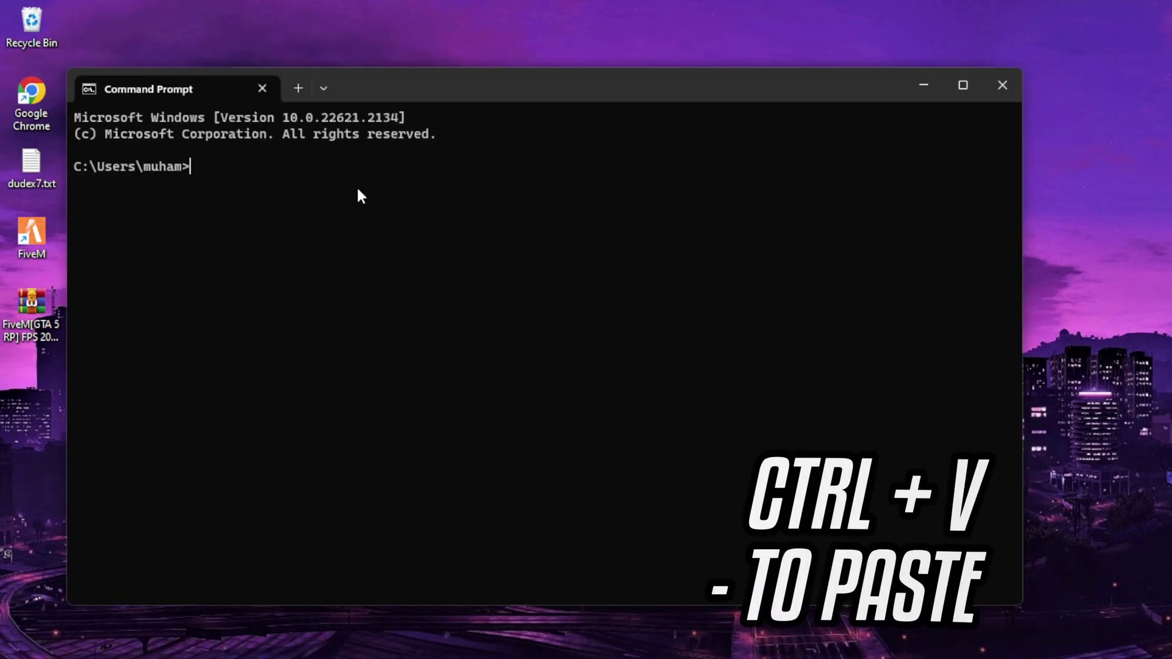
{"action": "key", "text": "ctrl+v"}
{"action": "key", "text": "Return"}
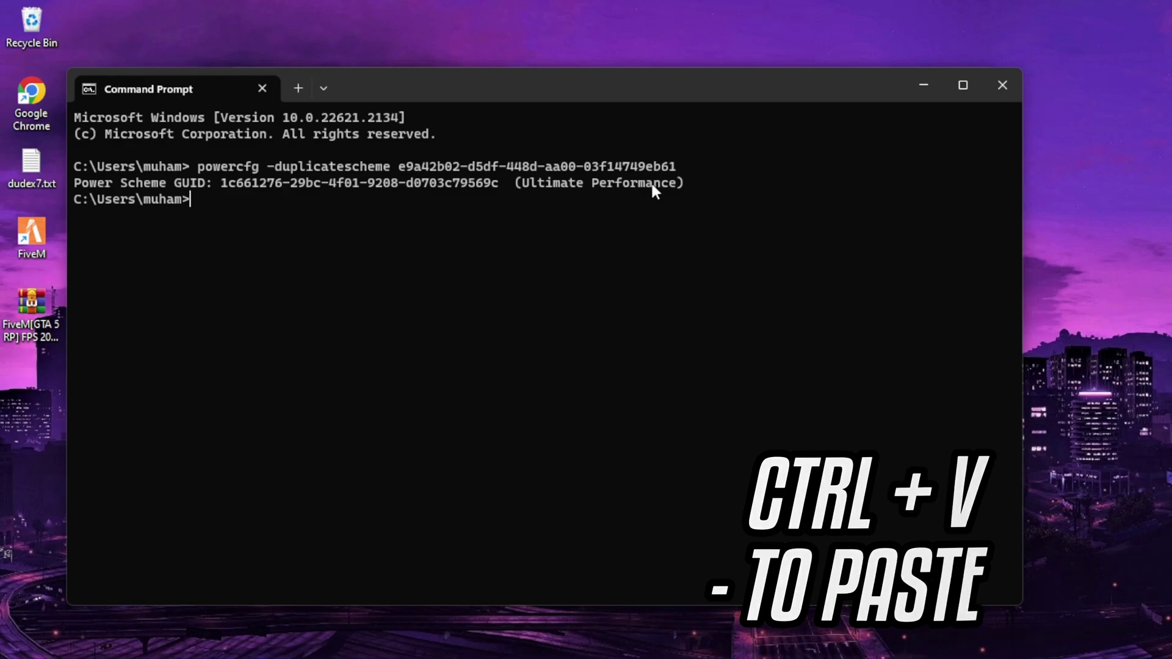
{"action": "left_click", "coordinate": [1009, 81]}
Open the Windows power plan settings, check whether the Ultimate Performance plan is selected, and close the window
{"action": "key", "text": "super"}
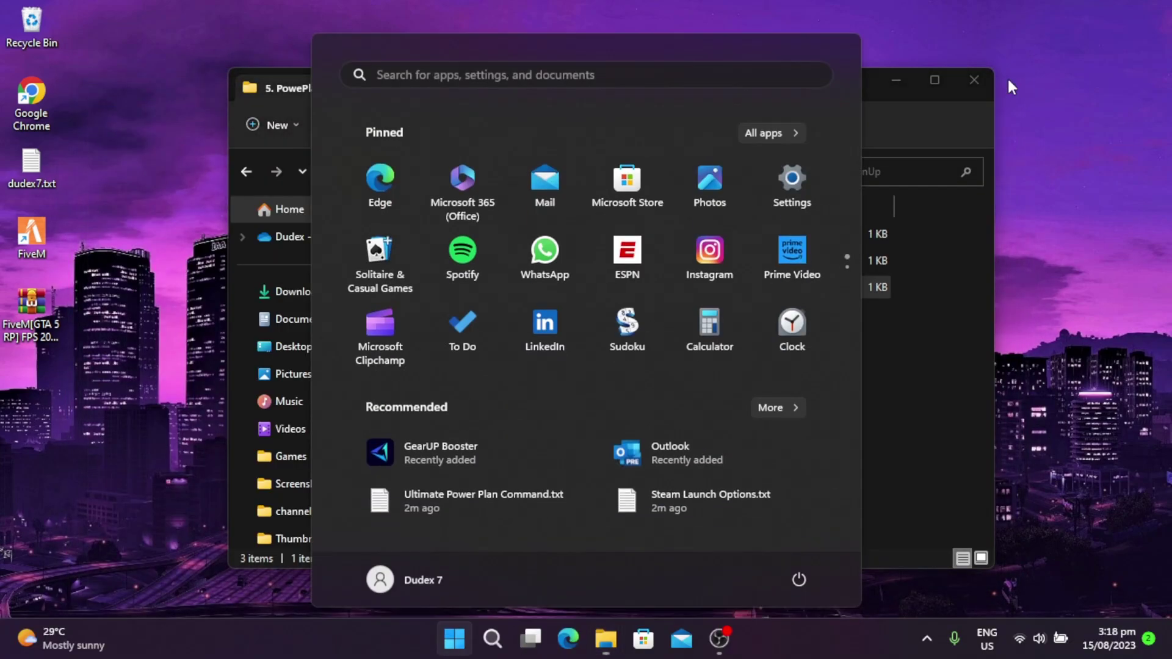
{"action": "type", "text": "choose"}
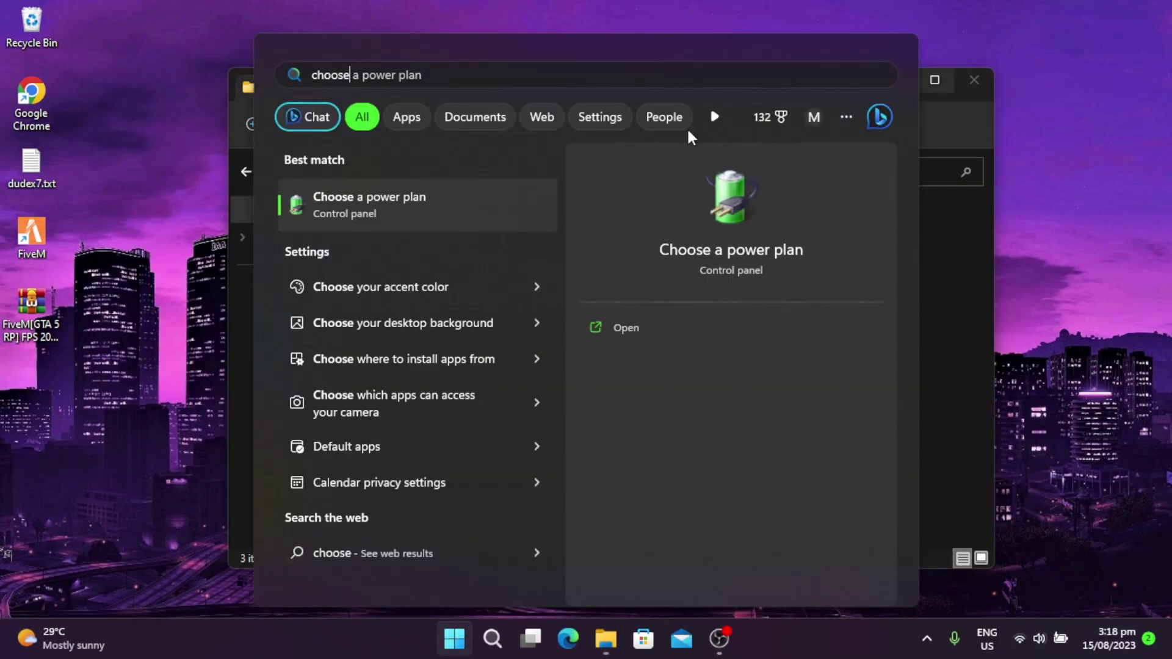
{"action": "left_click", "coordinate": [461, 193]}
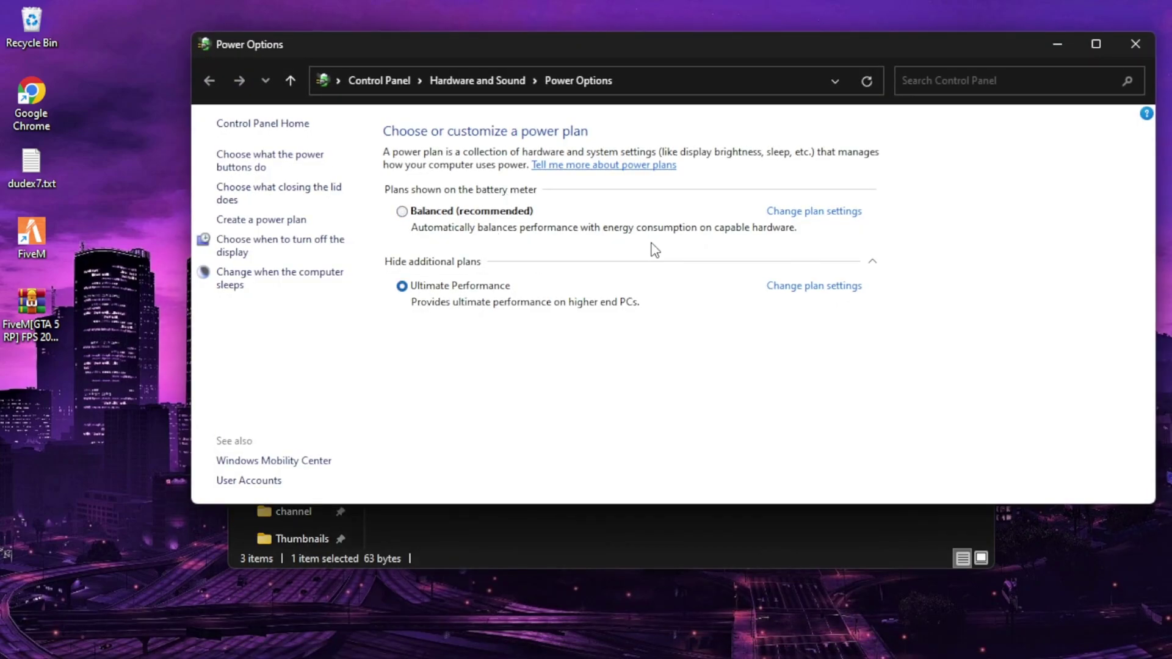
{"action": "left_click", "coordinate": [1131, 46]}
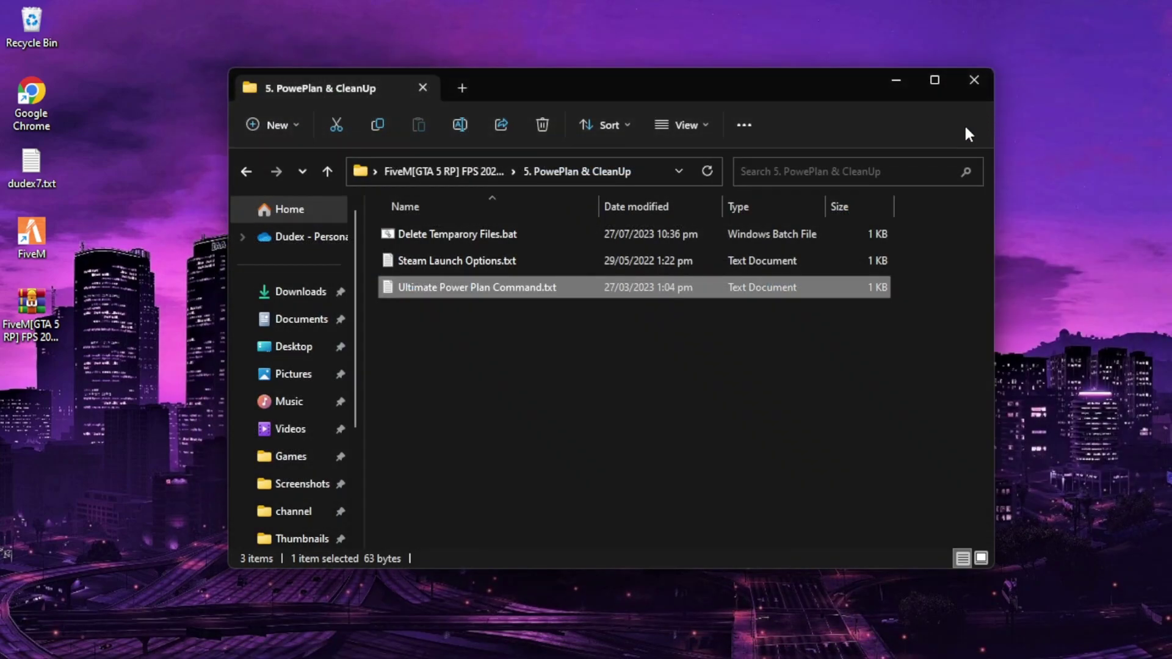
Close the 5. PowePlan & CleanUp folder window and refresh the desktop
{"action": "left_click", "coordinate": [973, 79]}
{"action": "left_click_drag", "start_coordinate": [766, 128], "coordinate": [635, 238]}
{"action": "right_click", "coordinate": [766, 128]}
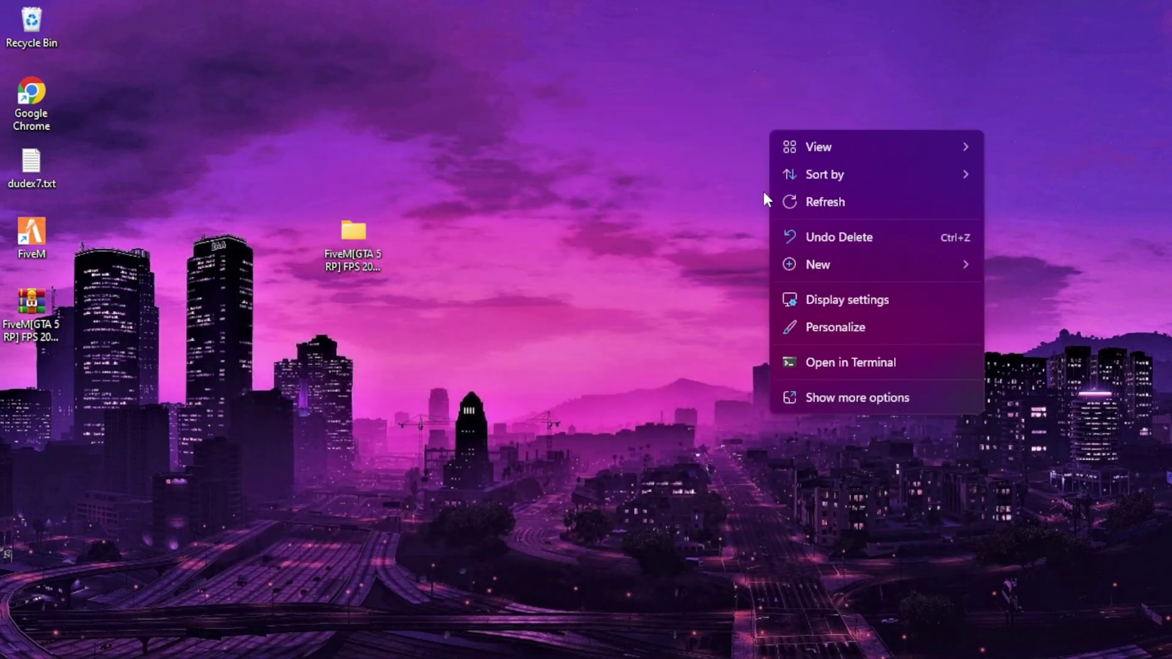
{"action": "left_click", "coordinate": [804, 204]}
{"action": "right_click", "coordinate": [803, 189]}
{"action": "mouse_move", "coordinate": [811, 233]}
{"action": "left_click", "coordinate": [822, 259]}
Bring up the Windows shutdown and restart choices for restarting the PC
{"action": "key", "text": "super"}
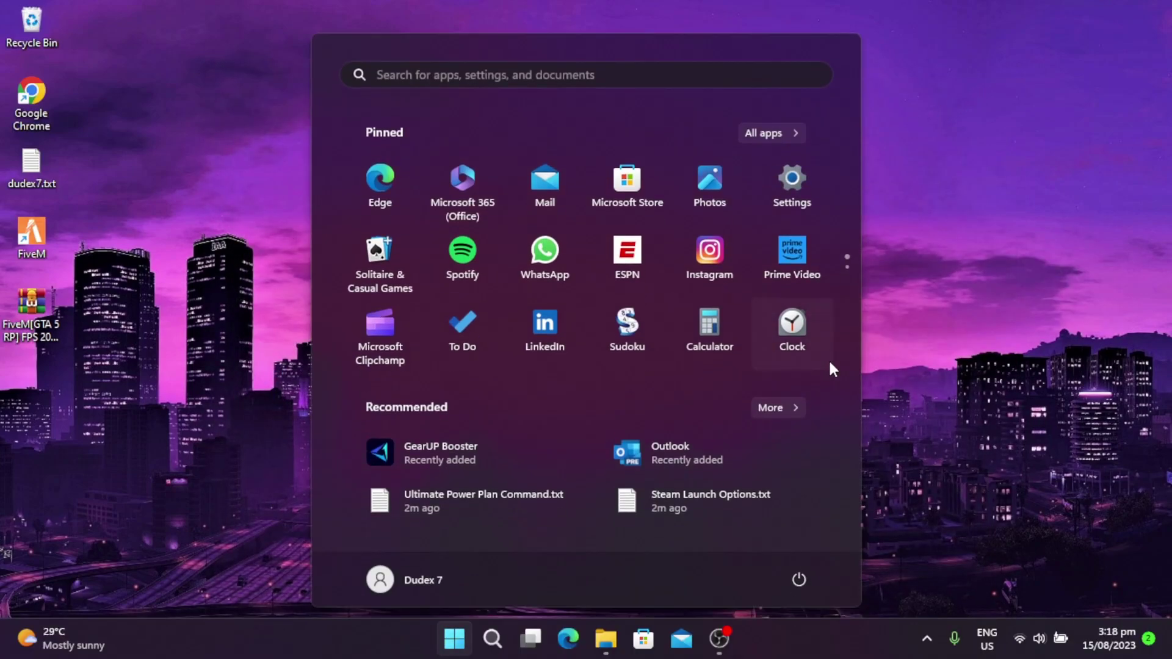
{"action": "left_click", "coordinate": [800, 574]}
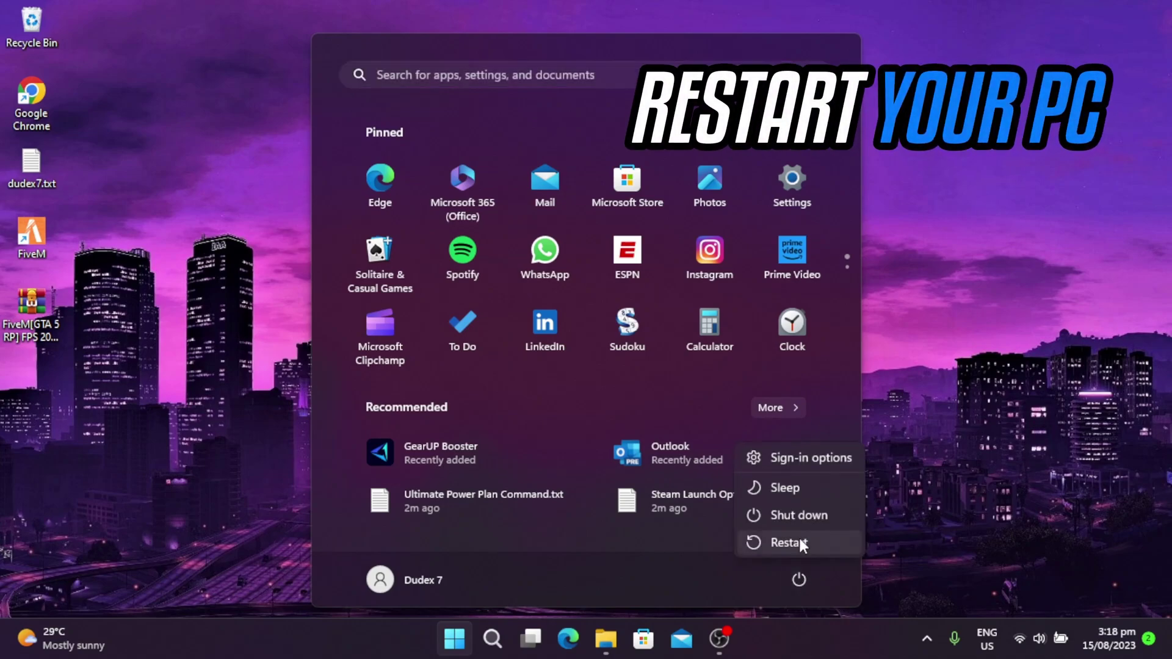